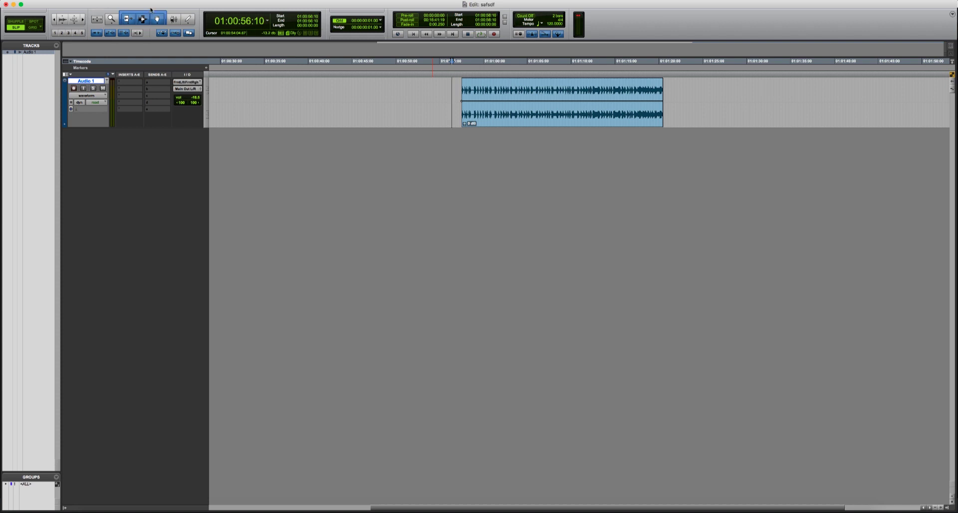
Select the range from 01:01:02:06 to 01:01:15:15 within the Audio 1 clip using the Selector tool
left_click(127, 18)
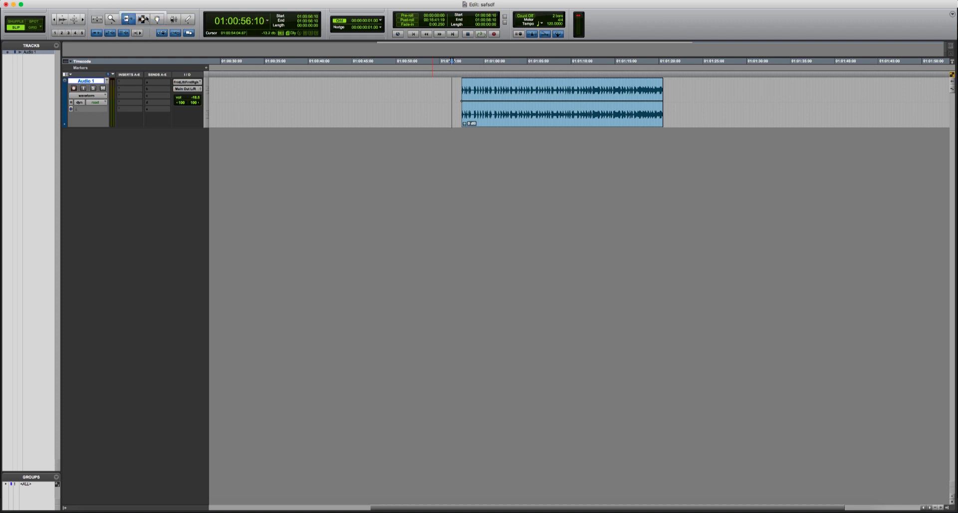
left_click(144, 19)
left_click(155, 19)
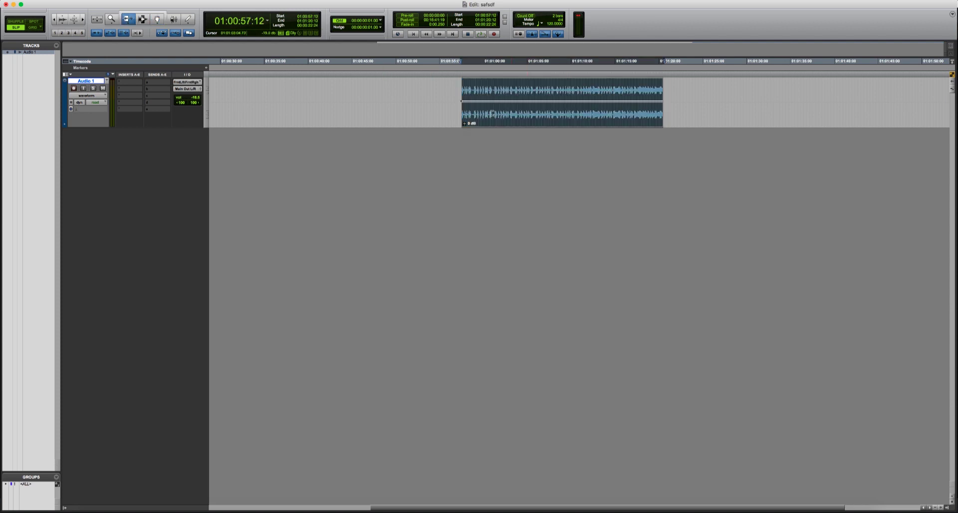
left_click_drag(465, 93, 546, 94)
left_click_drag(503, 89, 621, 100)
Move the whole Audio 1 clip with the Grabber tool so that it starts at 01:00:58:13
key("F8")
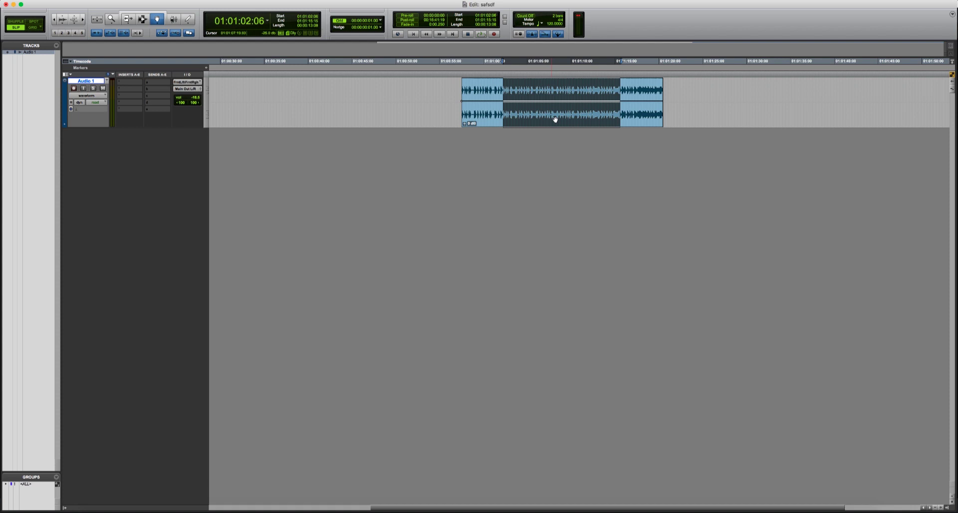
left_click(556, 119)
left_click_drag(578, 122, 542, 124)
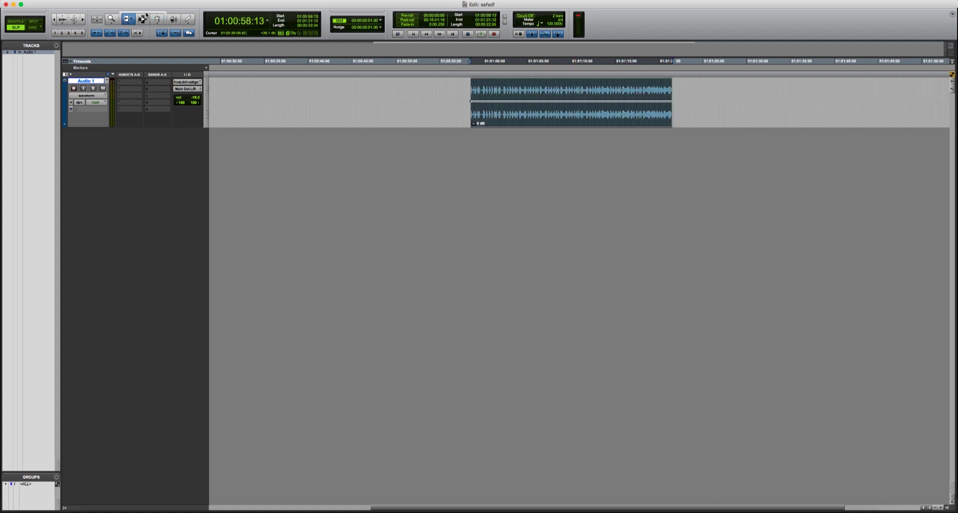
Activate the Smart Tool and add a fade-in at the clip's start and a short fade-out at its end
left_click(146, 15)
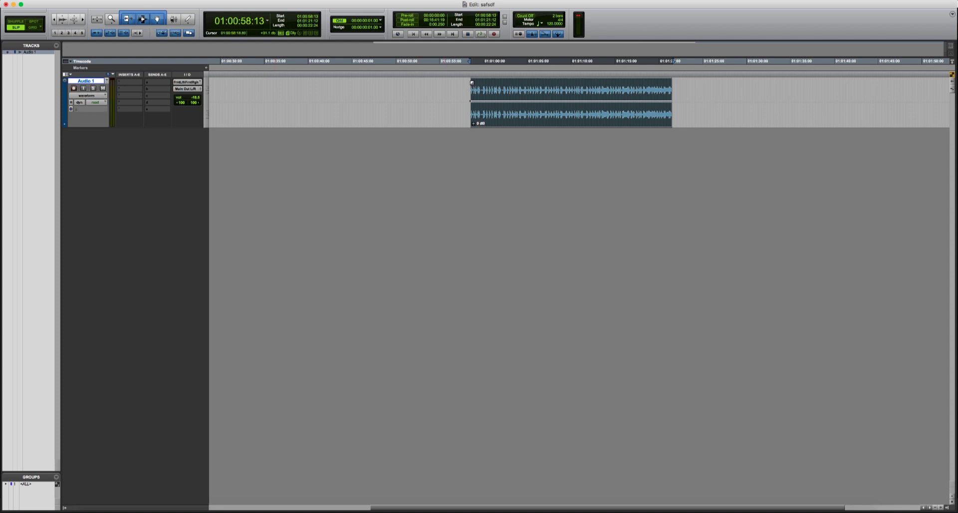
left_click_drag(472, 82, 495, 81)
left_click_drag(668, 83, 658, 83)
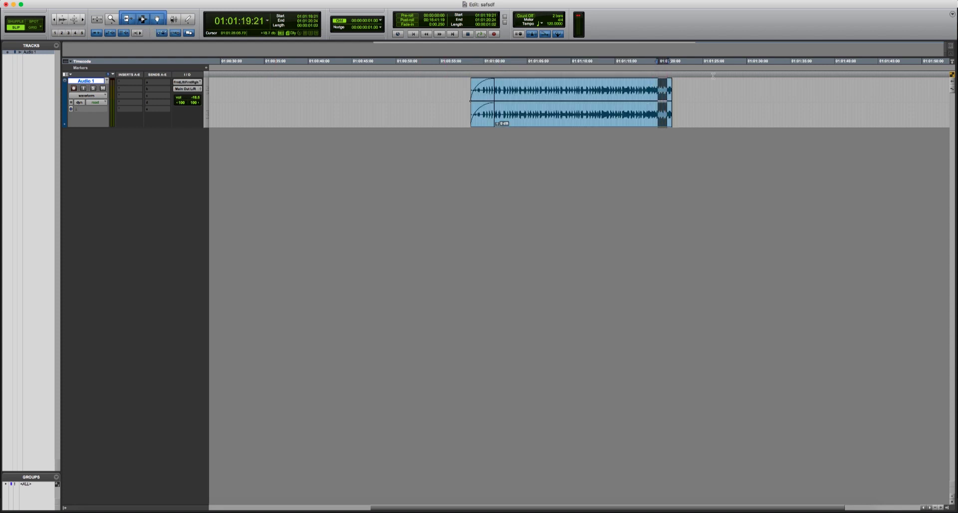
Move the faded clip about two seconds later and place the edit cursor inside it at 01:01:09:22
left_click_drag(590, 114, 608, 94)
left_click(620, 92)
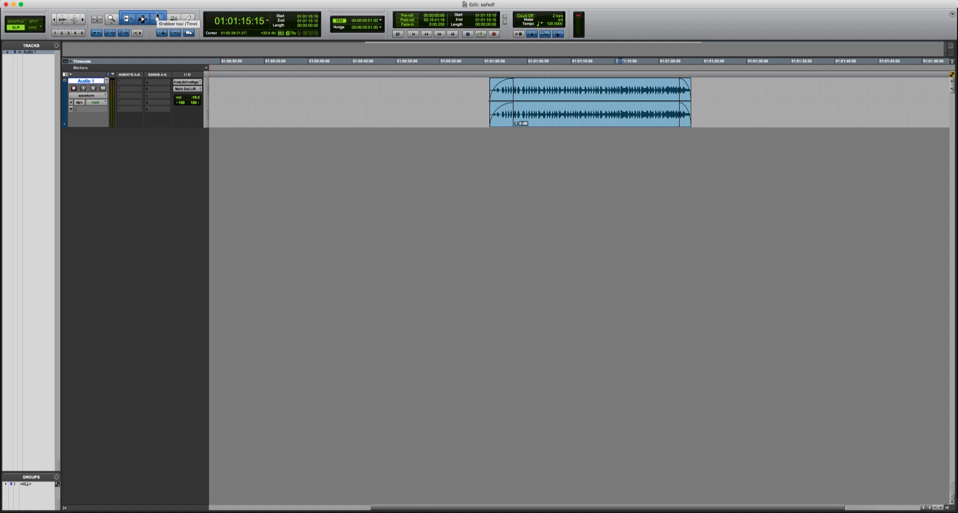
left_click_drag(542, 89, 565, 83)
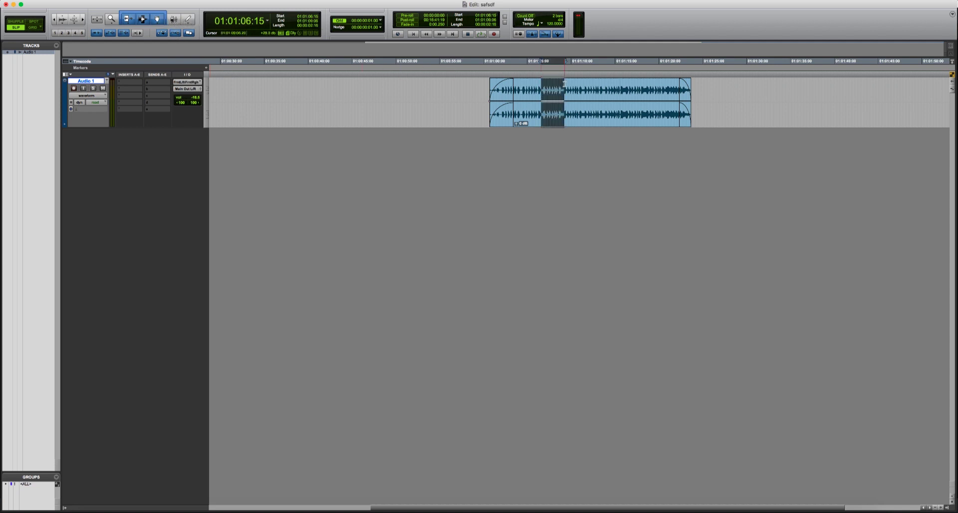
left_click(570, 86)
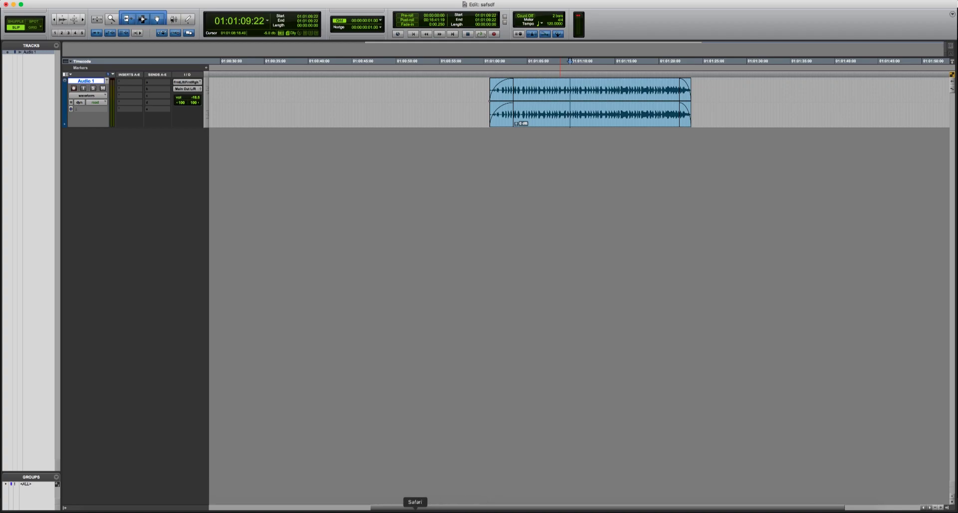
Switch to the web browser and watch the Cubase 10.5 editing video's part on combining selection tools, pausing it at 1:03
left_click(428, 509)
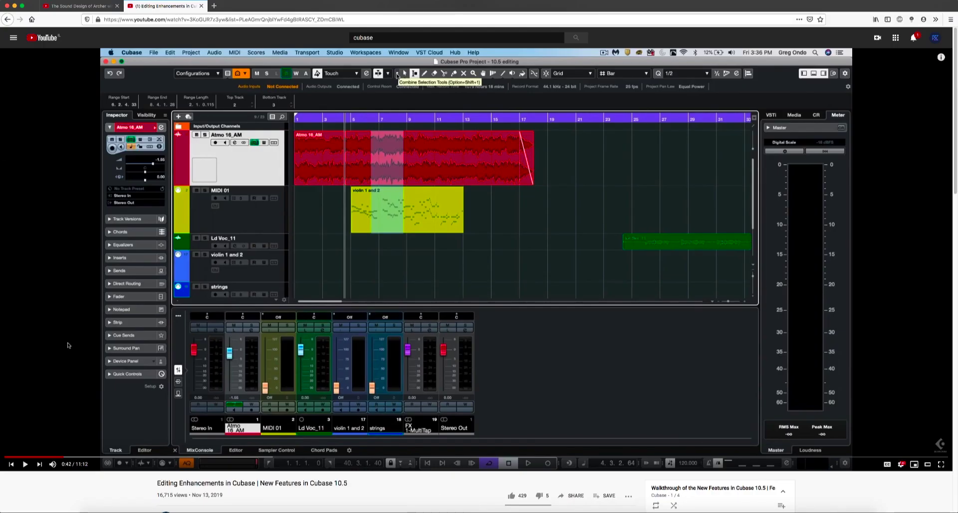
scroll(216, 387, "down", 1)
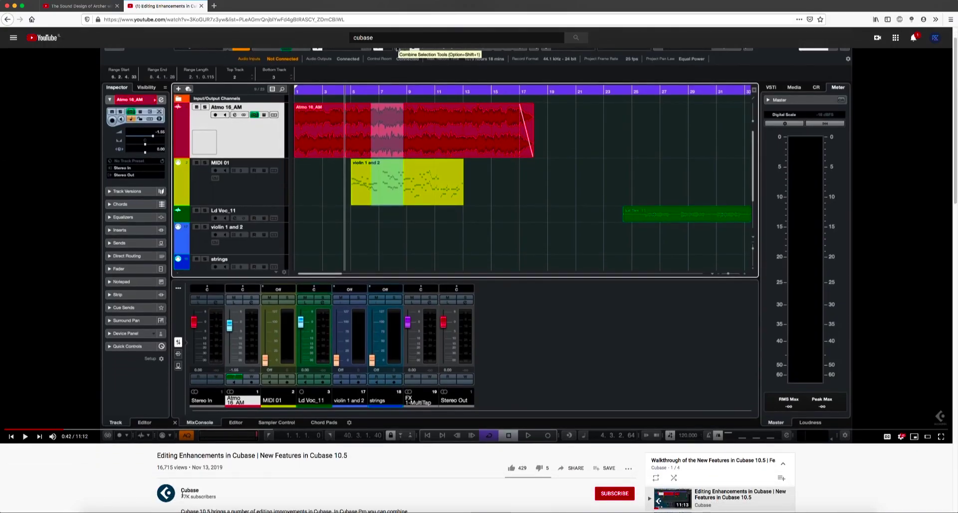
scroll(216, 318, "up", 1)
left_click(216, 318)
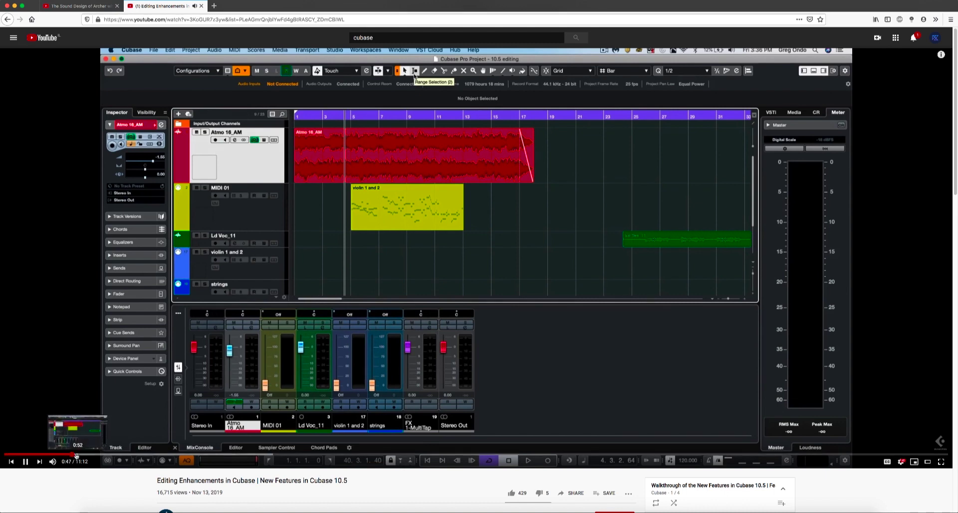
left_click(79, 456)
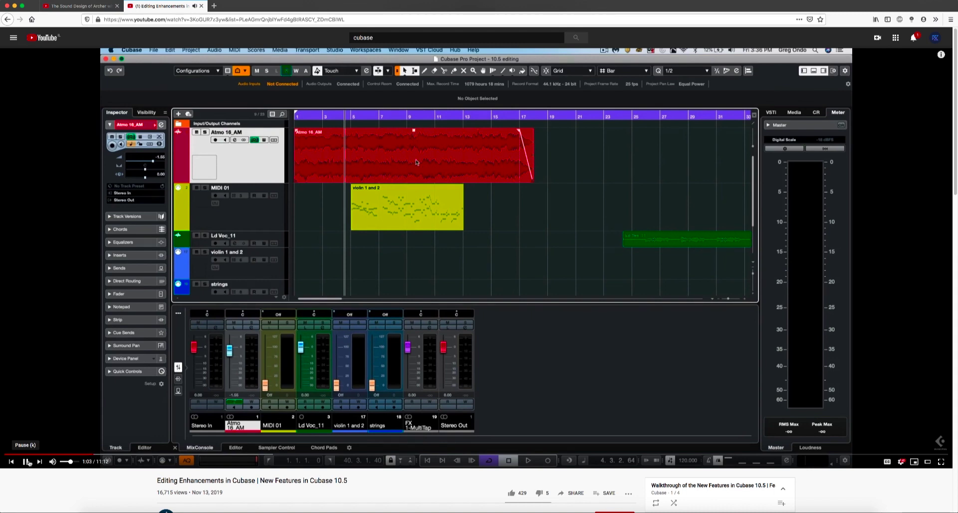
left_click(27, 462)
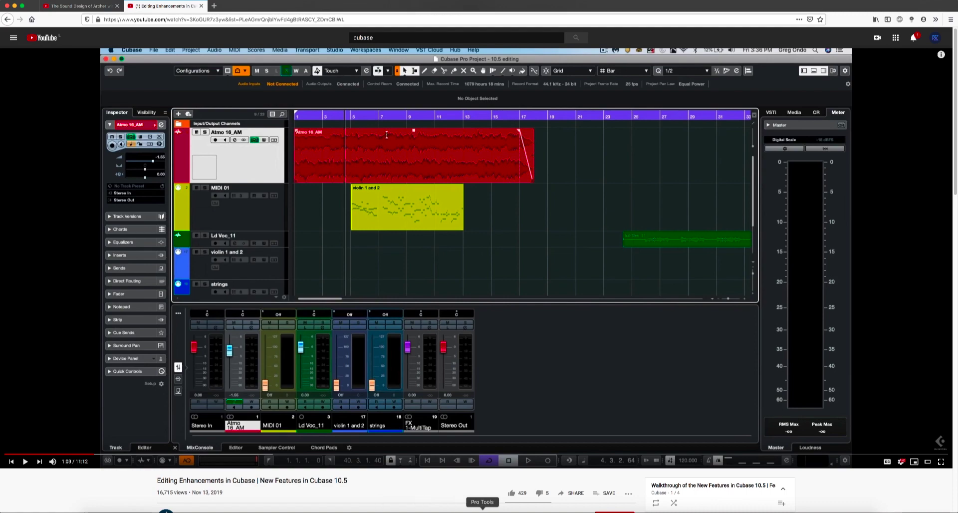
Switch to Nuendo and activate the Object Selection tool, keeping it on Normal Sizing
left_click(482, 511)
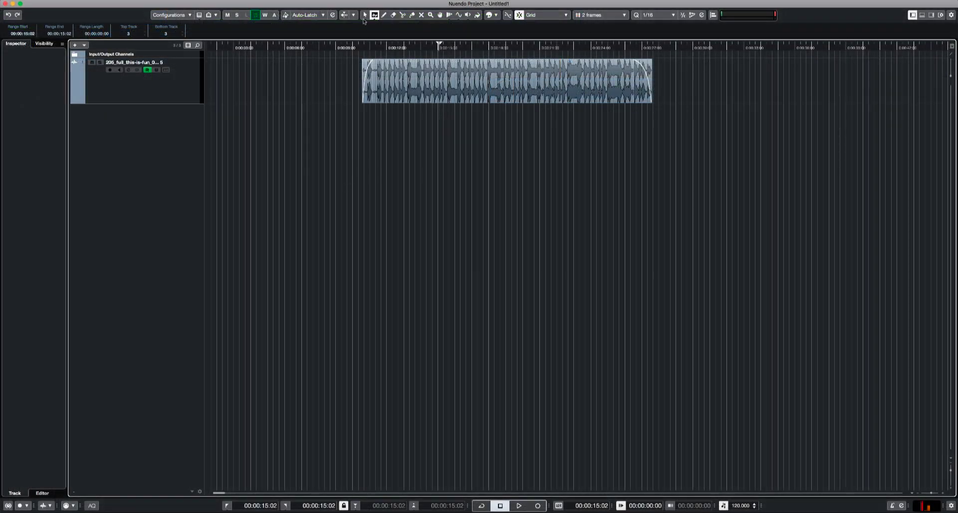
left_click(365, 15)
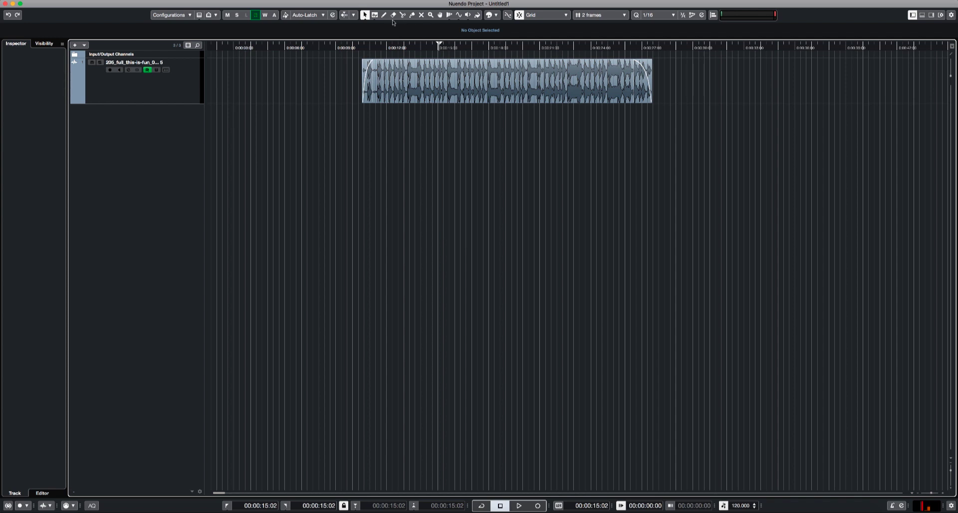
left_click(364, 15)
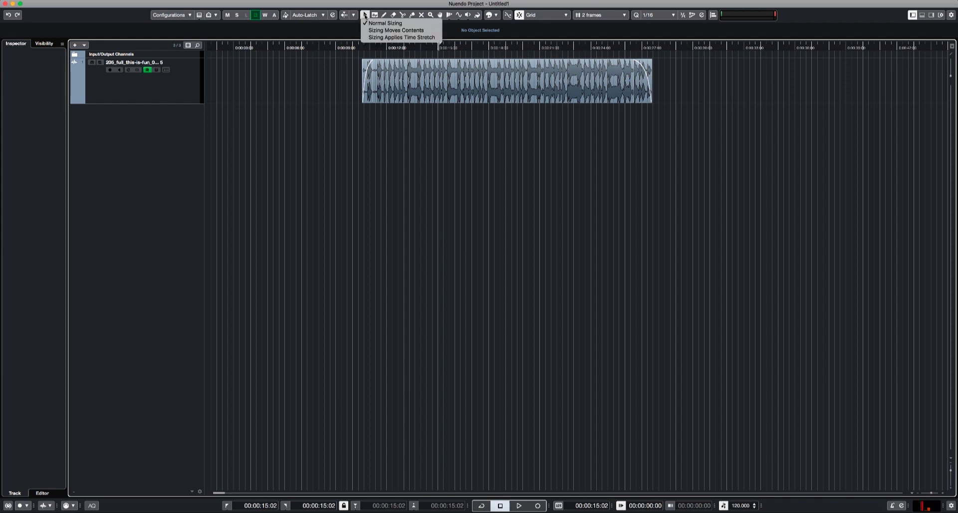
left_click(353, 30)
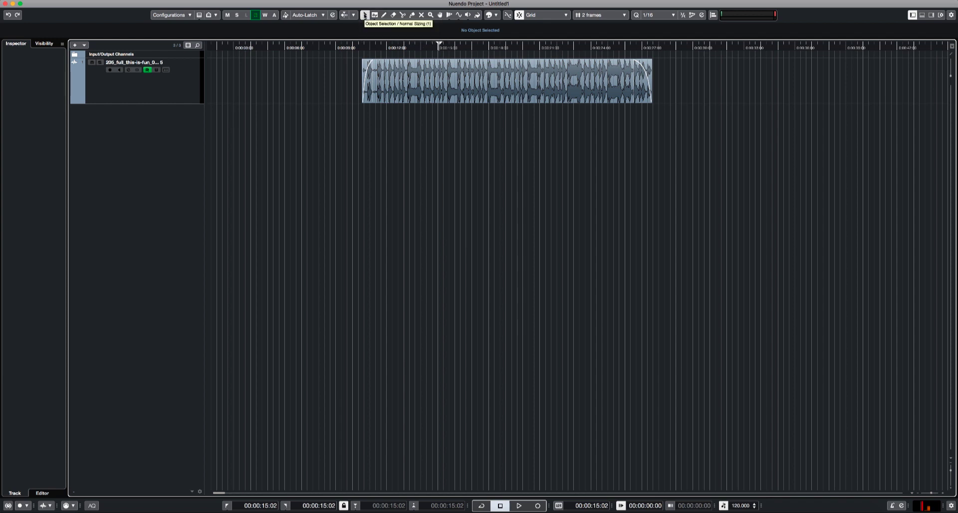
Move the audio event so that it starts at 00:00:14:12 and remove its fade-in
left_click(479, 91)
mouse_move(500, 95)
left_mouse_down()
mouse_move(543, 91)
mouse_move(507, 91)
left_mouse_up()
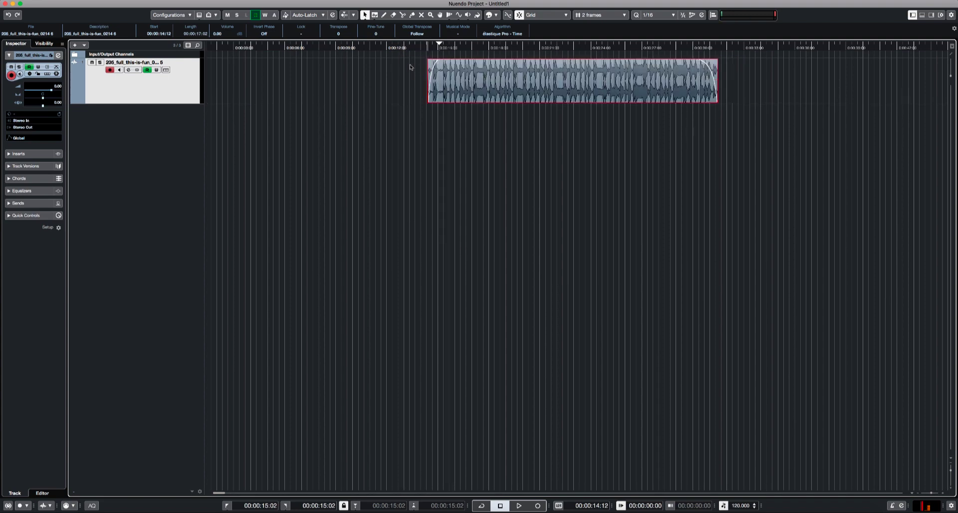
left_click_drag(439, 61, 428, 66)
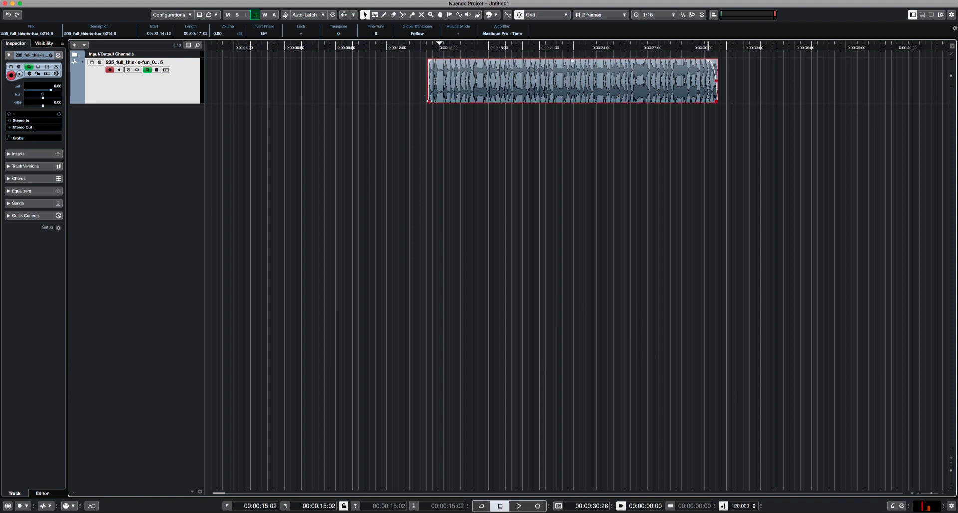
Trim both ends of the event to a length of 00:00:13:10 and move it to start at 00:00:14:10
left_click_drag(429, 101, 466, 102)
left_click_drag(718, 101, 695, 101)
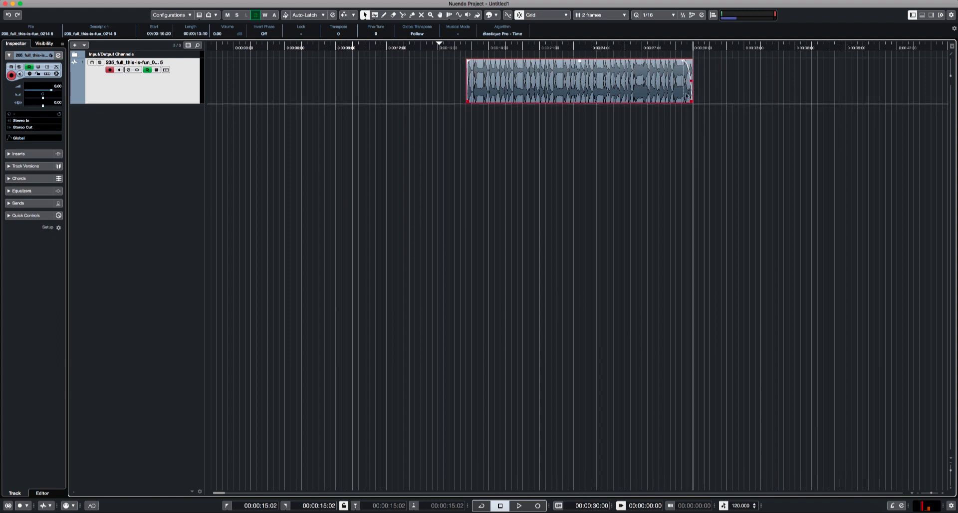
left_click_drag(591, 90, 553, 90)
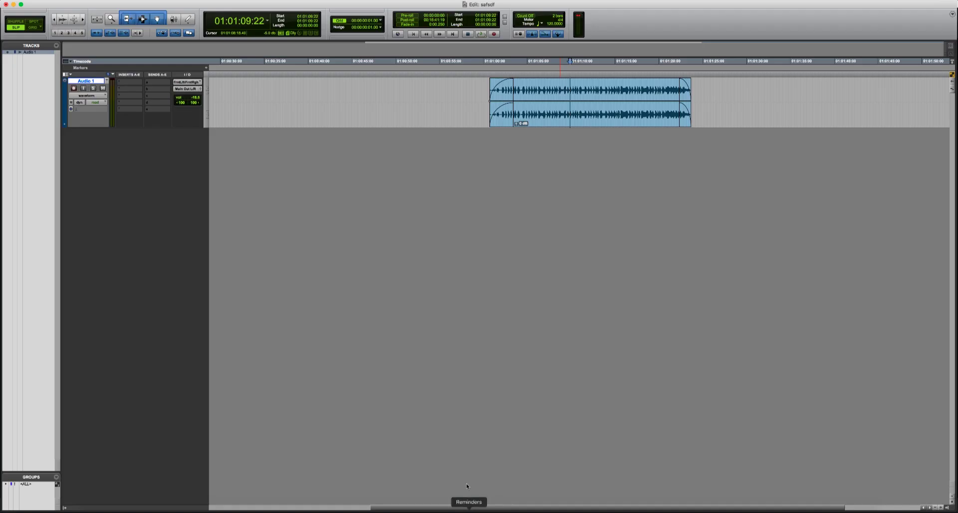
Select the range from 00:00:16:22 to 00:00:22:06 on Nuendo's audio event using the Range Selection tool
left_click_drag(555, 91, 590, 92)
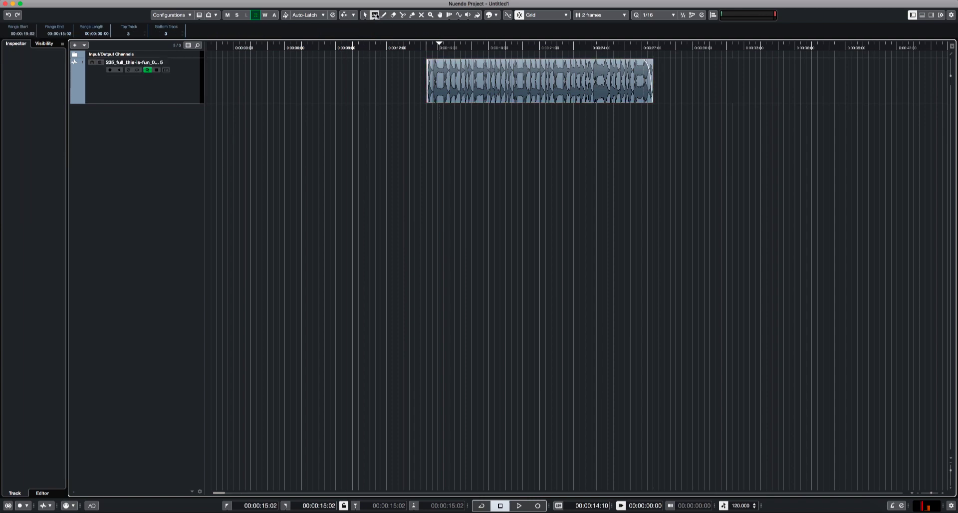
left_click(375, 15)
left_click_drag(468, 75, 561, 75)
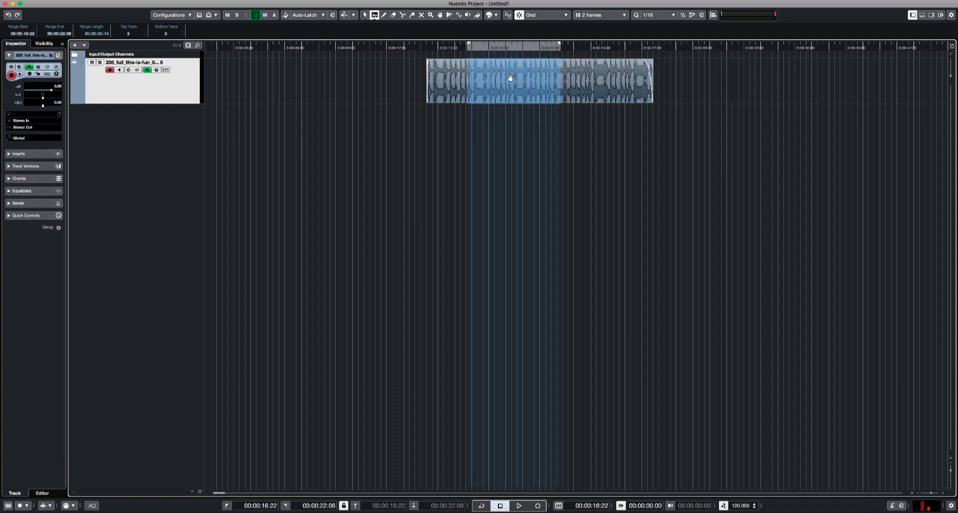
Try to move the selected section of the event to a later position, undoing each attempt
left_click_drag(509, 99, 738, 96)
key("super+z")
left_click_drag(509, 70, 711, 98)
key("ctrl+z")
key("1")
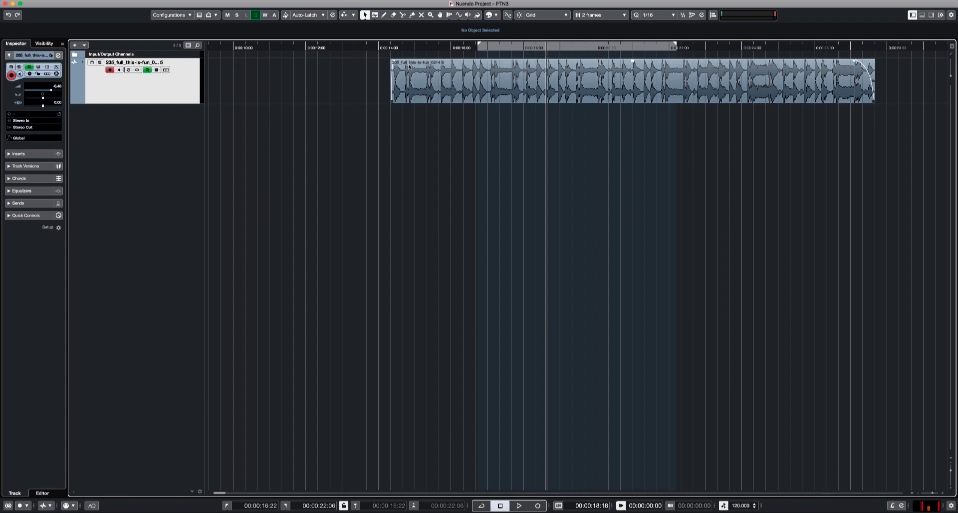
left_click(394, 15)
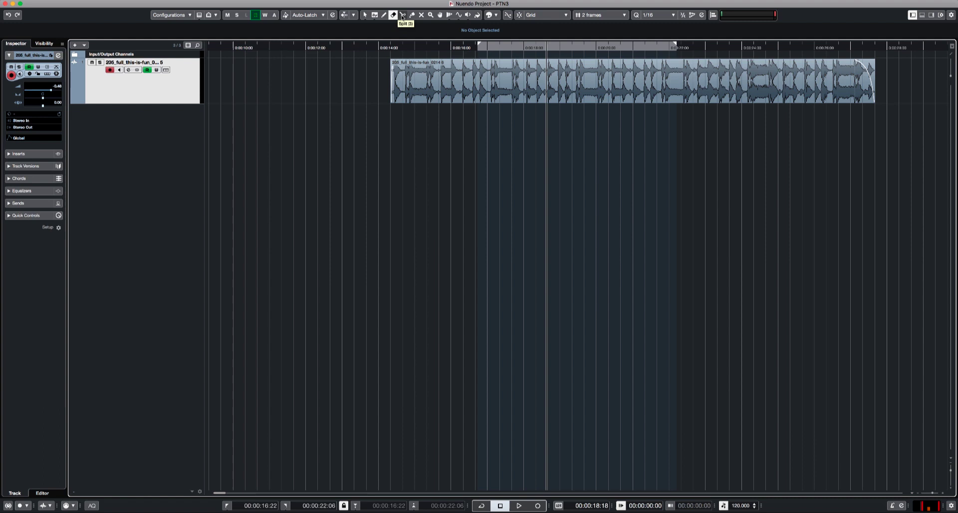
left_click(402, 17)
key("6")
key("7")
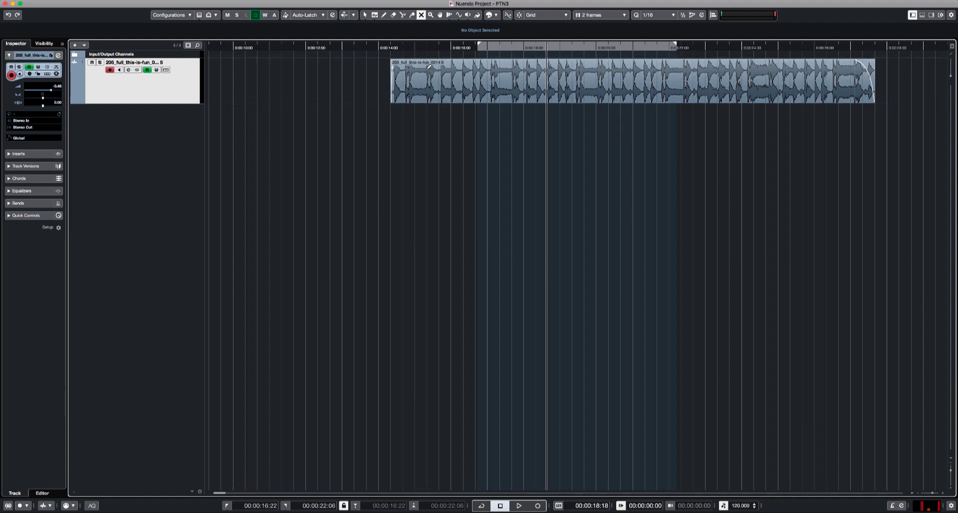
Set the Object Selection tool to Sizing Moves Contents
left_click(365, 15)
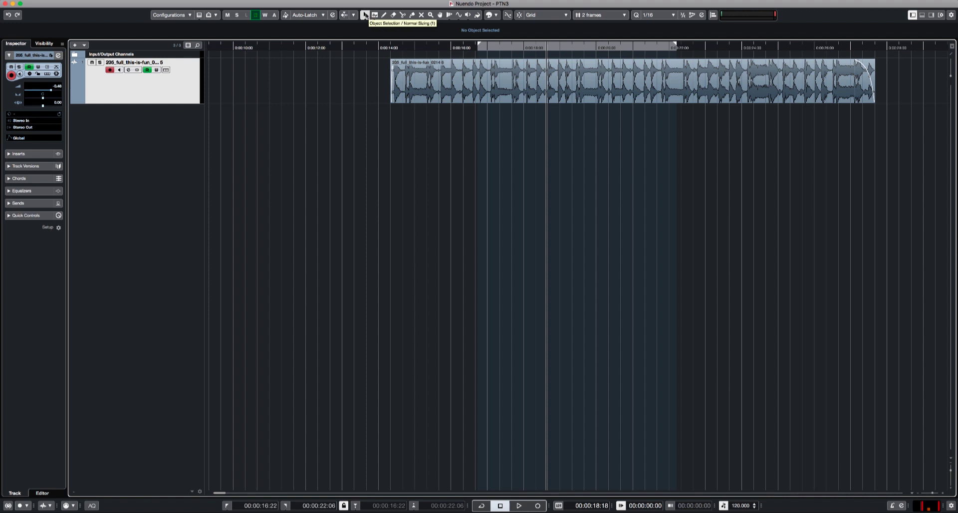
left_click(365, 16)
left_click(365, 15)
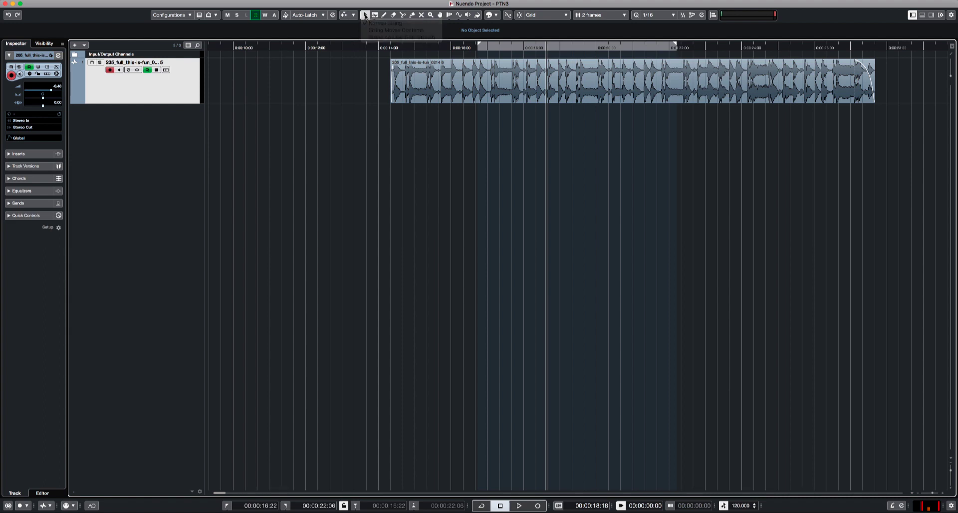
left_click(364, 16)
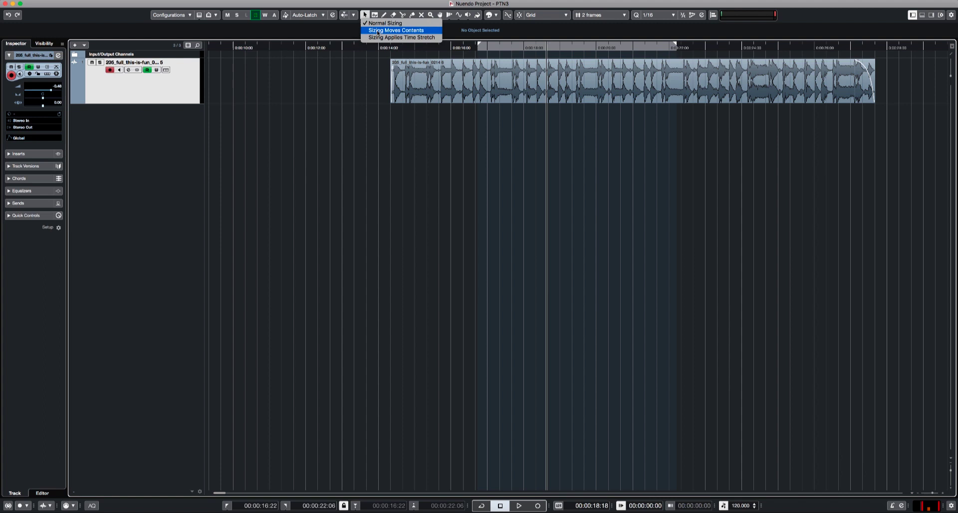
left_click(377, 31)
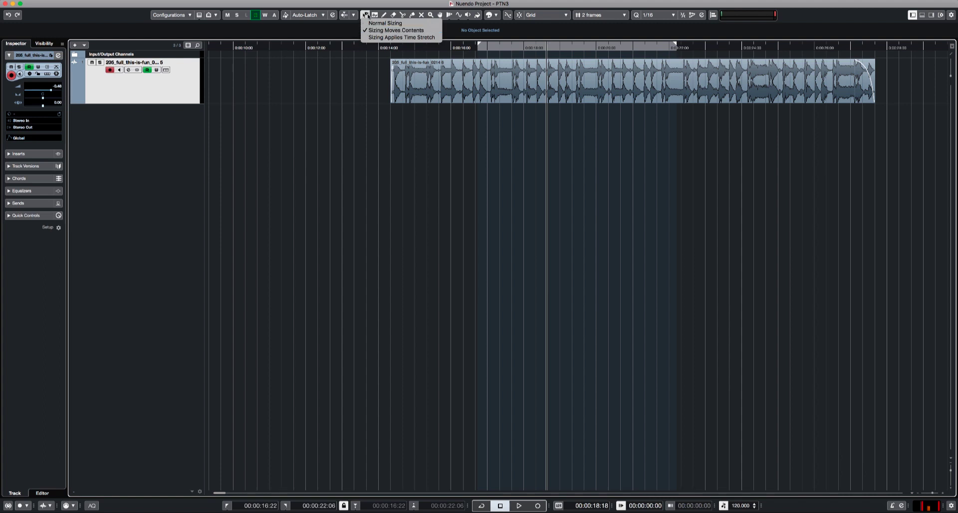
Split the audio event twice near its beginning and delete the pieces before and after the short middle section
left_click(512, 66)
left_click(445, 95, "alt")
left_click(505, 99, "alt")
left_click(588, 83)
key("Delete")
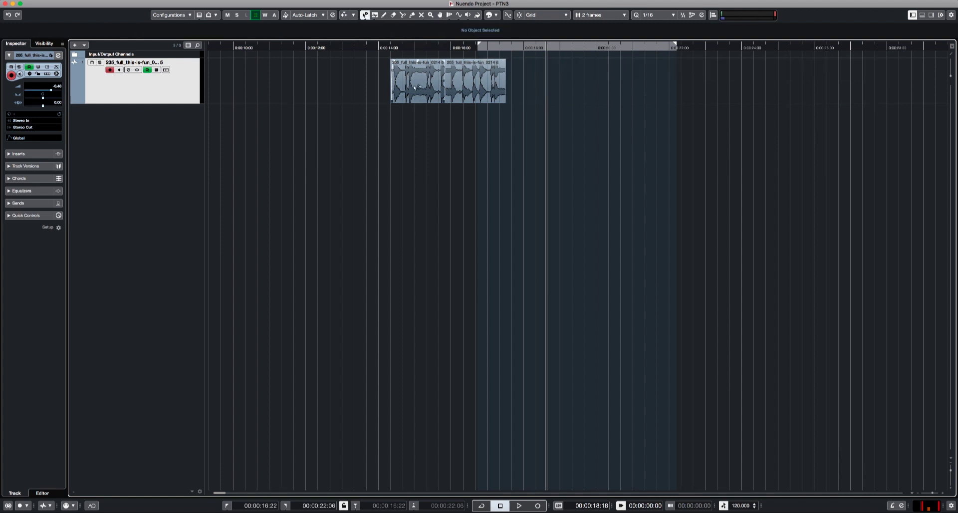
left_click(419, 85)
key("Delete")
Resize the remaining piece from its start to about 00:00:17:01, letting its contents move with the edge
left_click(468, 78)
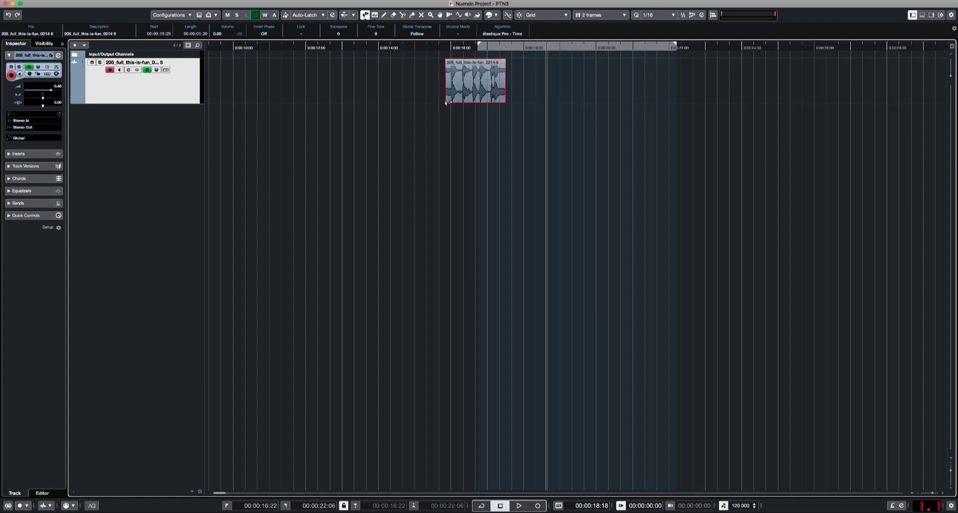
left_click_drag(446, 102, 450, 102)
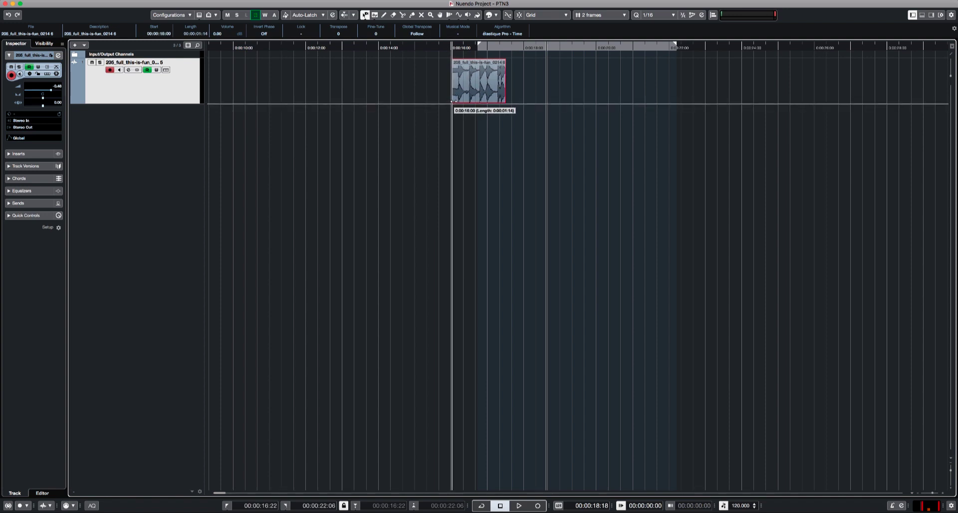
left_click_drag(452, 102, 494, 102)
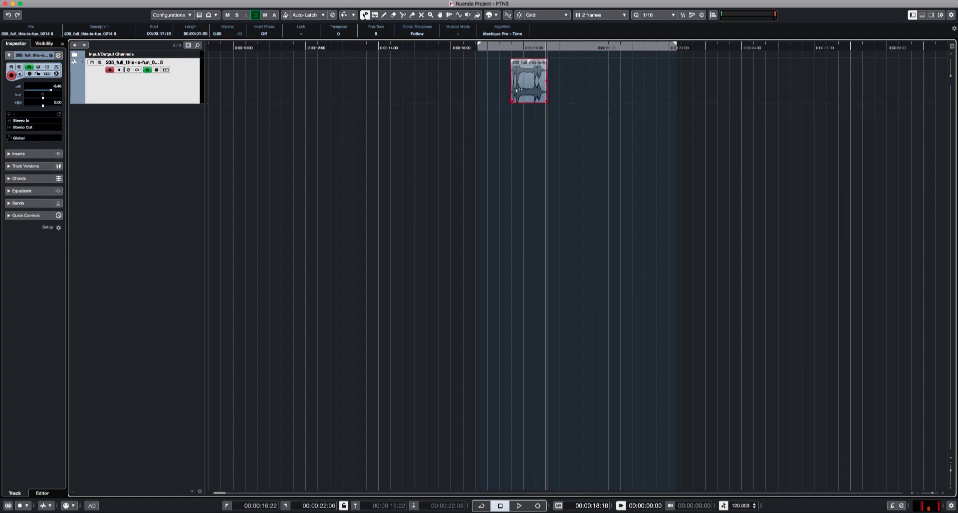
Move the short piece's start to about 00:00:18:03, and stretch its end to about 00:00:20:00 using Sizing Applies Time Stretch
left_click_drag(511, 102, 528, 102)
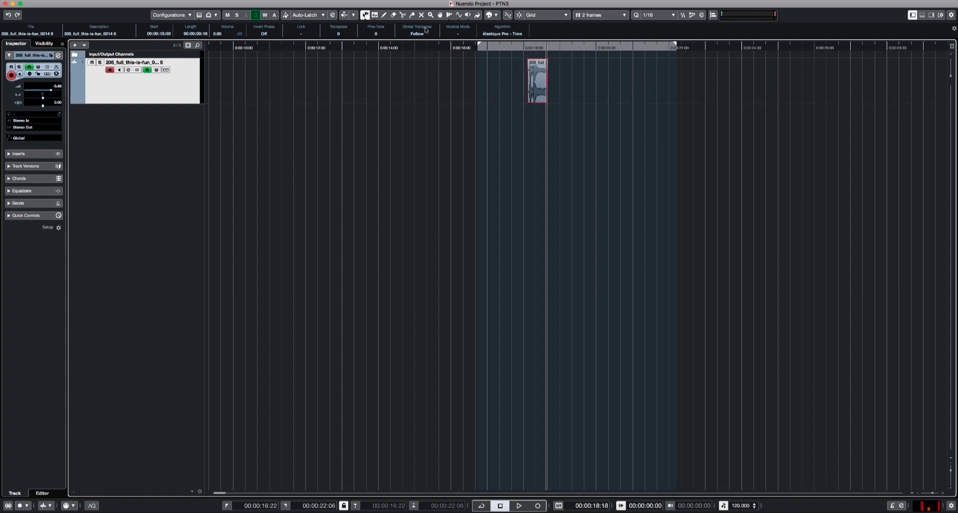
left_click(368, 17)
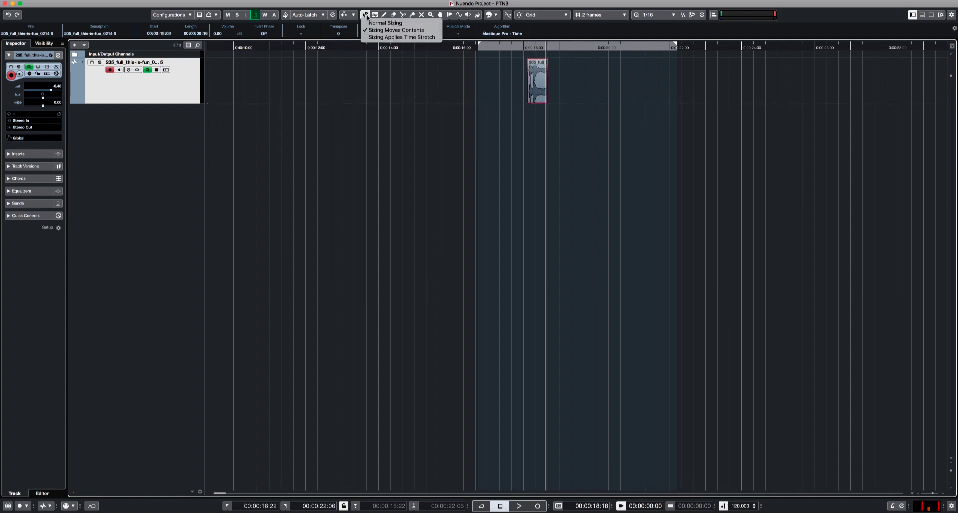
left_click(382, 37)
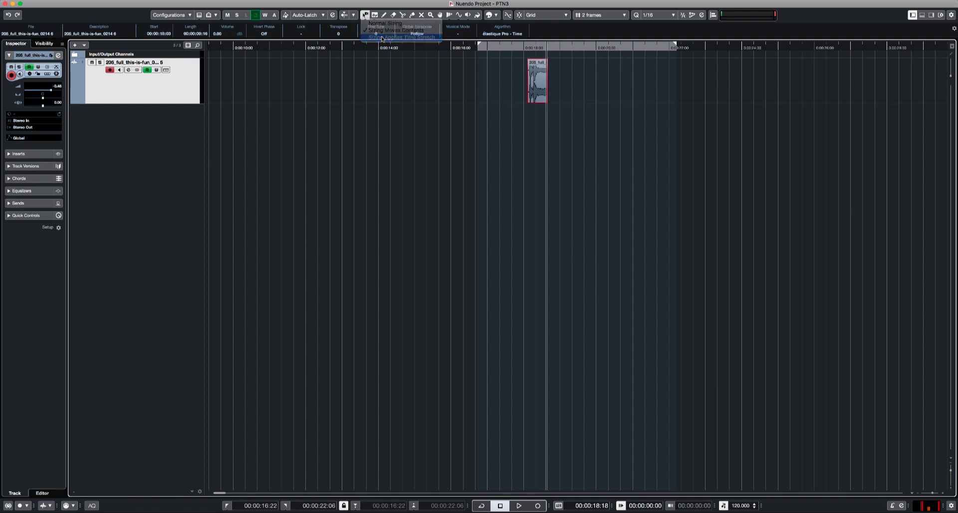
left_click_drag(547, 103, 599, 102)
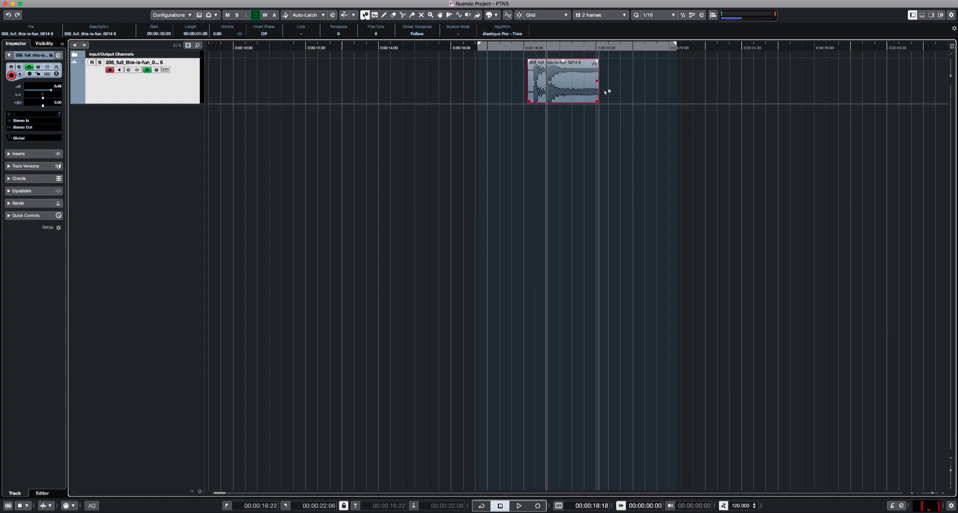
Play the stretched event from just before its start, and play it again with the algorithm set to élastique Pro - Tape
left_click(523, 48)
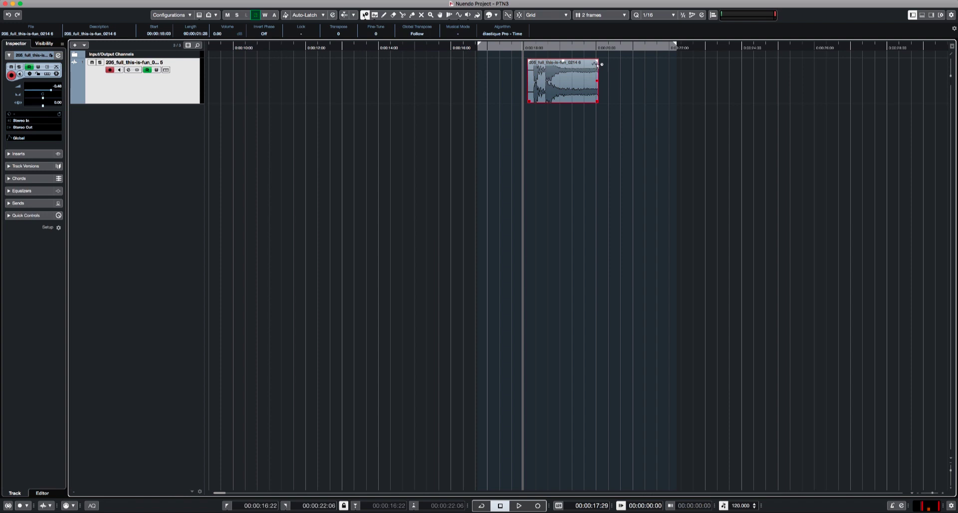
key("space")
key("space")
left_click(508, 34)
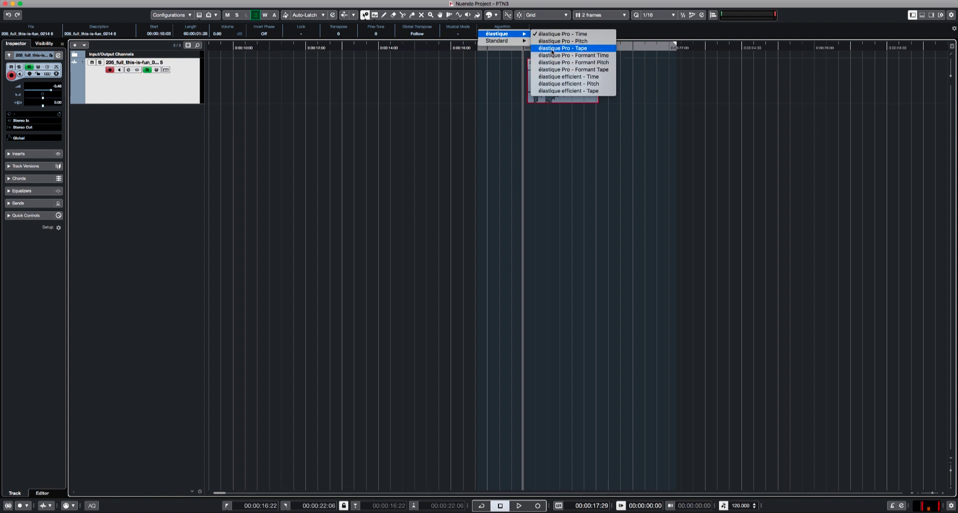
left_click(552, 49)
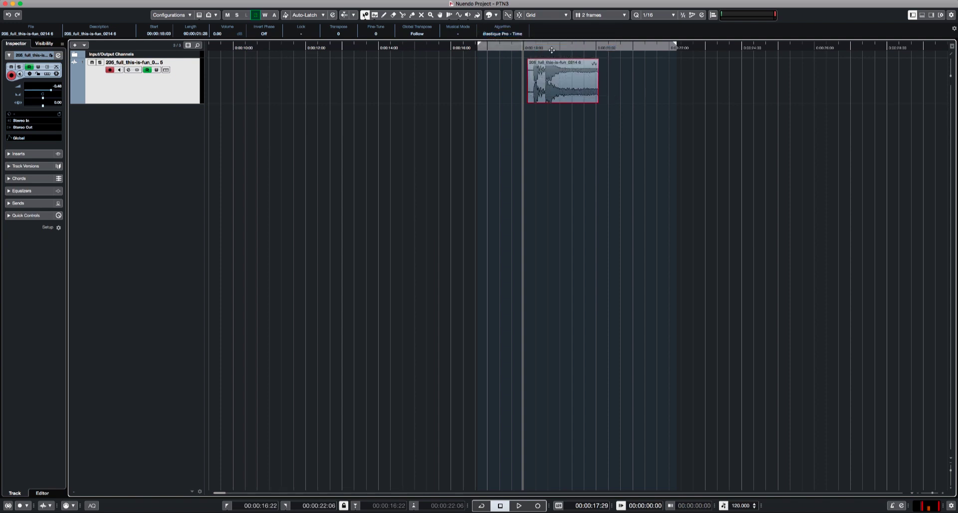
key("space")
key("space")
Set the stretched event's algorithm to élastique efficient - Time
left_click(503, 33)
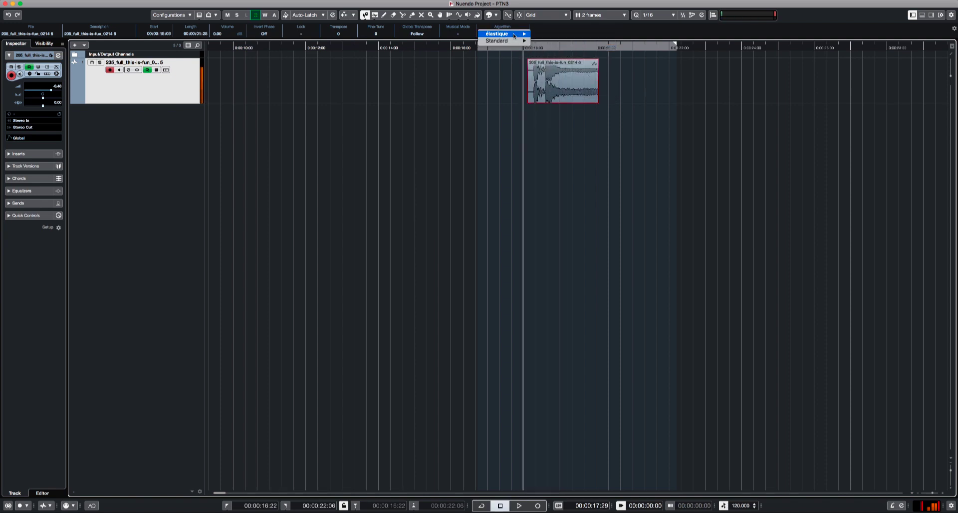
mouse_move(514, 44)
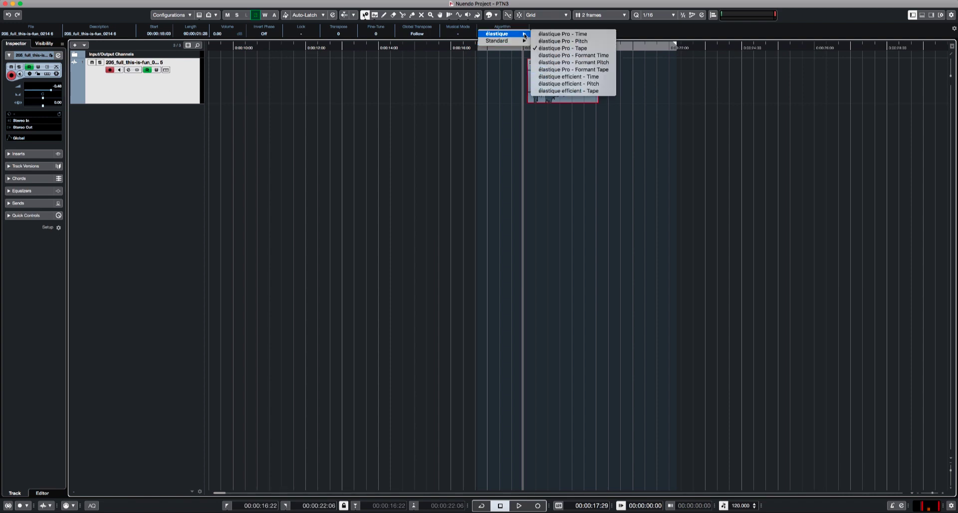
left_click(567, 78)
Show the track's volume automation lane and draw a freehand wavy curve across it with the Draw tool, from about 17 to 27 seconds
left_click(384, 15)
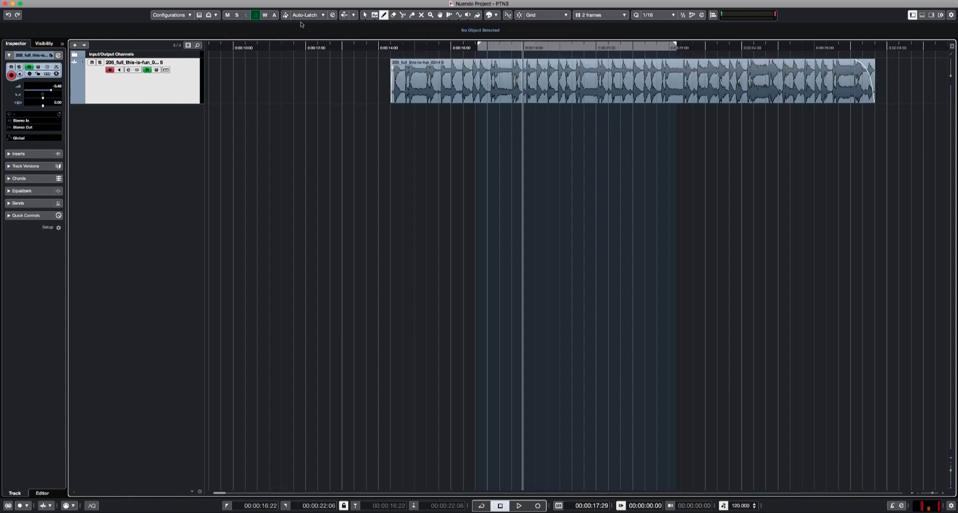
left_click(74, 100)
mouse_move(483, 126)
left_mouse_down()
mouse_move(504, 128)
mouse_move(525, 154)
mouse_move(580, 149)
mouse_move(629, 124)
mouse_move(652, 151)
mouse_move(691, 158)
mouse_move(802, 124)
mouse_move(840, 160)
left_mouse_up()
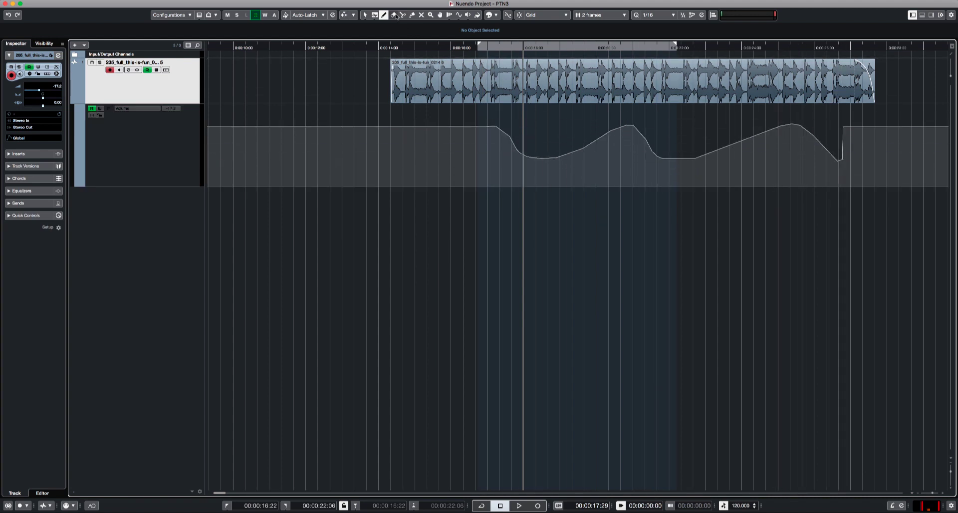
Erase the three automation points in the first dip of the volume curve with the Erase tool
left_click(394, 14)
left_click(528, 155)
left_click(542, 158)
left_click(557, 156)
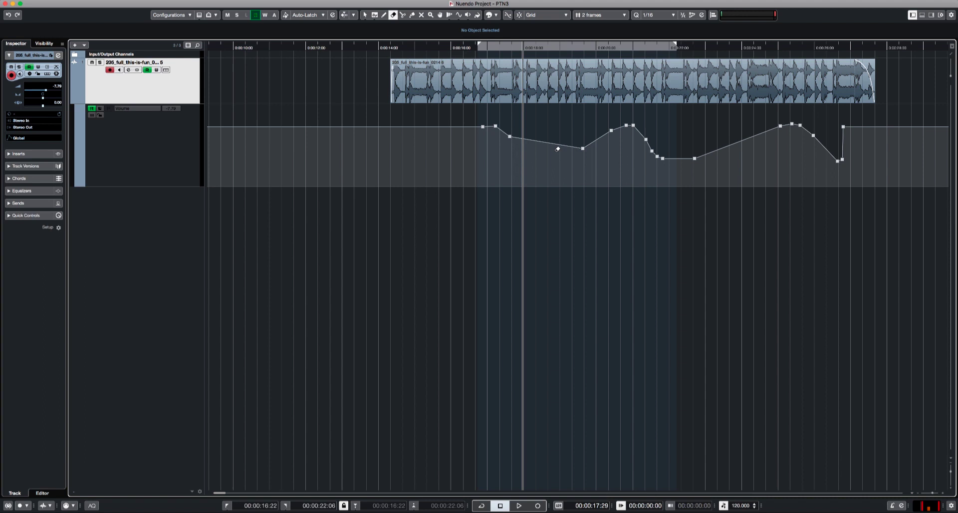
Select the automation points on the rise and first peak after the dip with the Object Selection tool and delete them
key("1")
left_click_drag(561, 172, 639, 117)
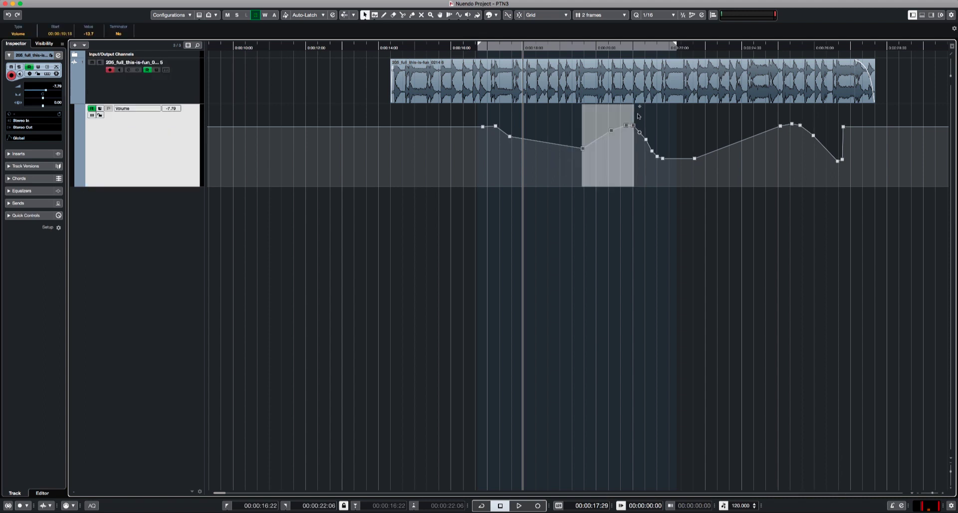
key("Delete")
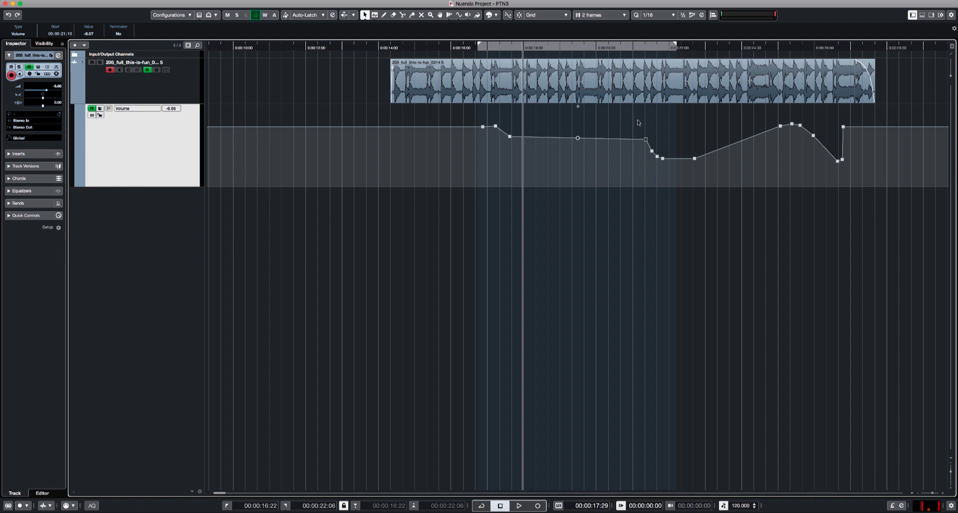
Split the audio event at several positions along its length with the Split tool
left_click(403, 15)
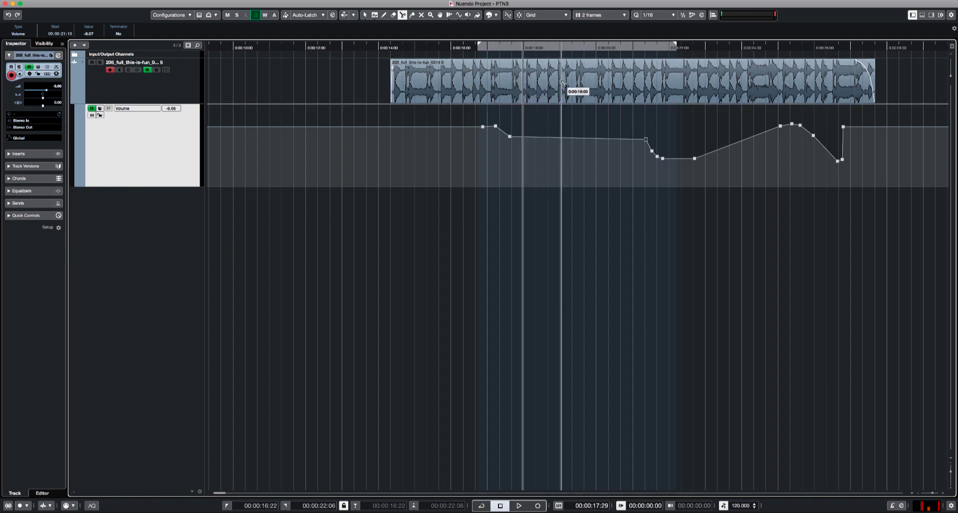
left_click(470, 94)
left_click(546, 92)
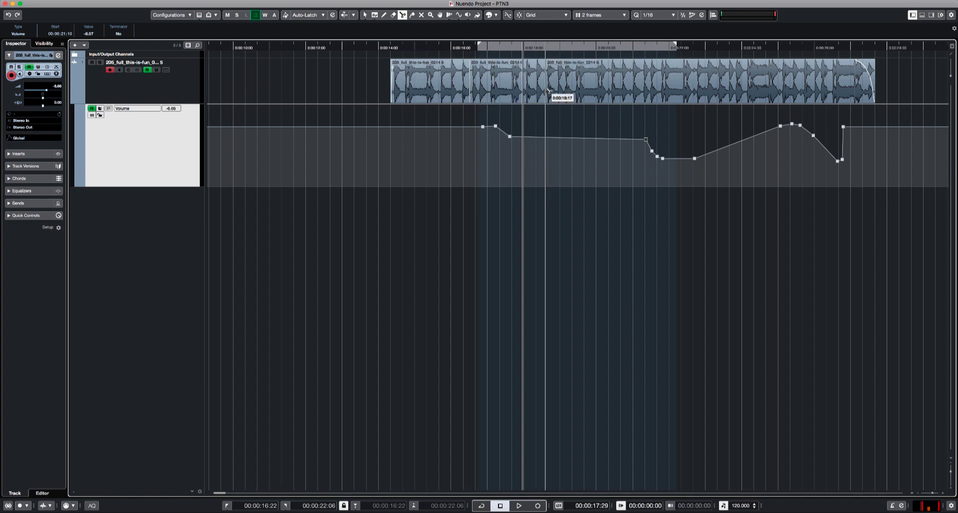
left_click(643, 92)
left_click(708, 92)
left_click(786, 92)
left_click(610, 92)
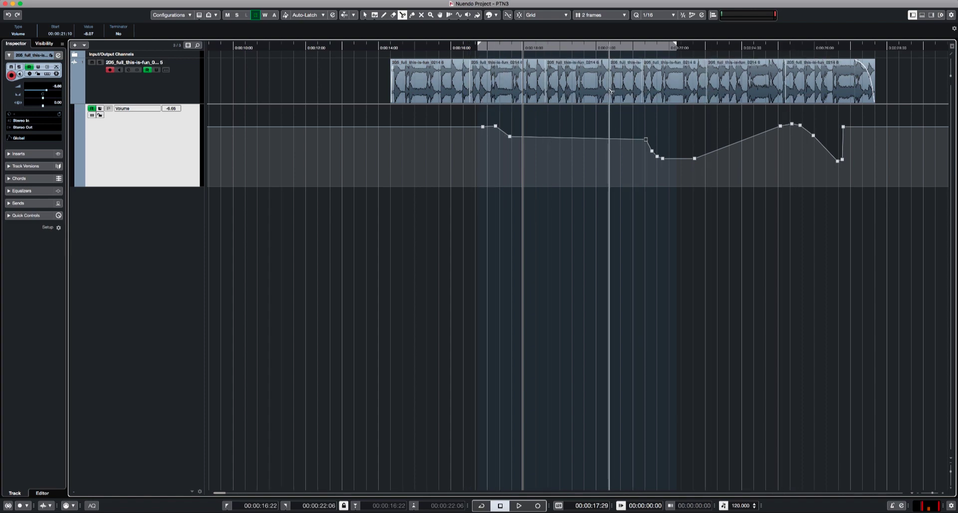
left_click(493, 92)
Undo all the splits in the audio event and return to the Object Selection tool
key("super+z")
key("super+z")
key("super+z")
key("super+z")
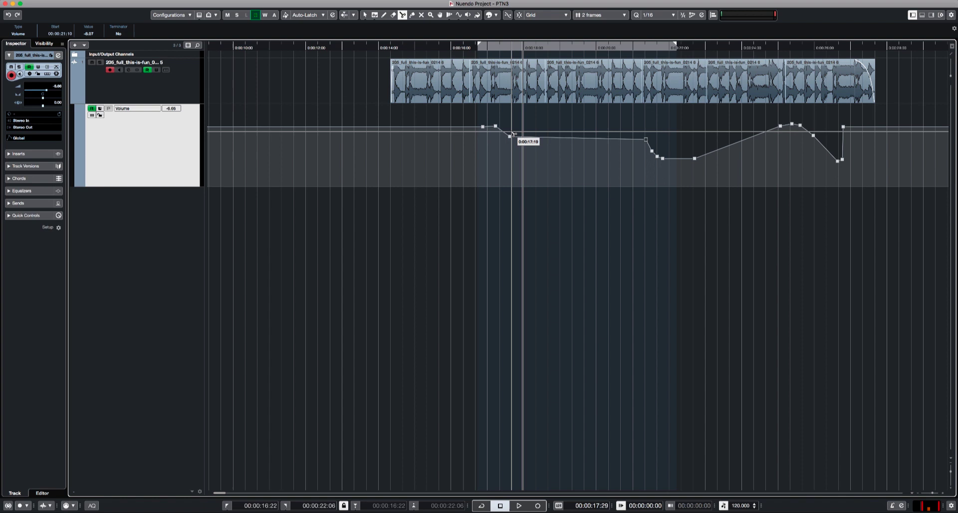
key("super+z")
key("super+z")
key("super+z")
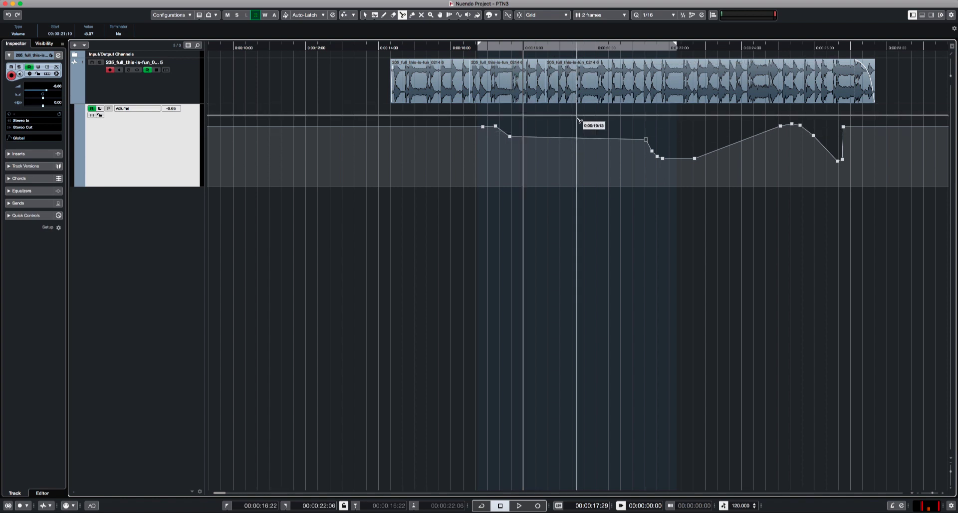
right_click(308, 93)
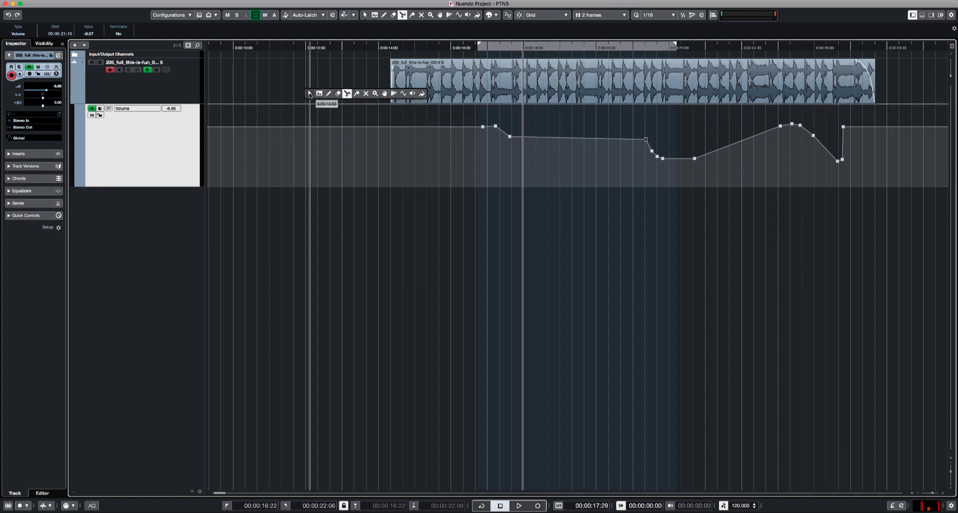
left_click(313, 93)
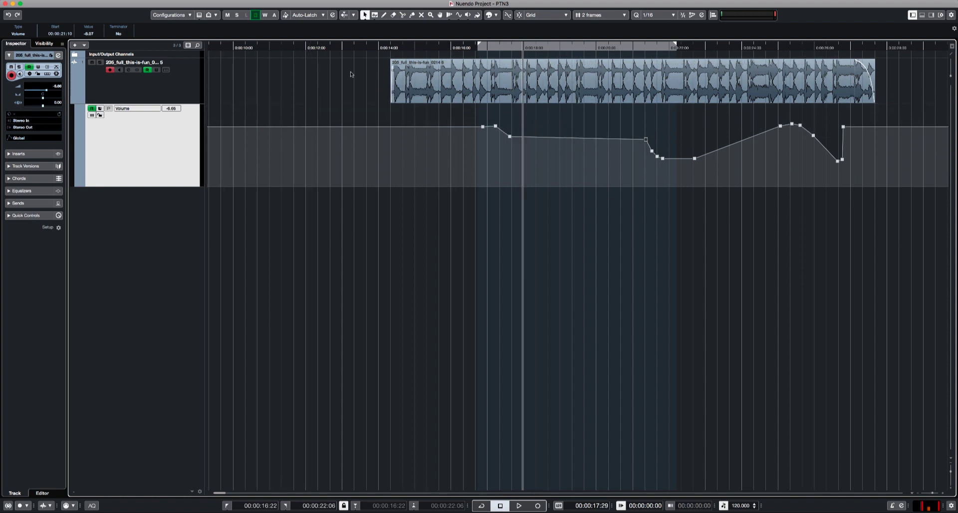
Turn on Snap, switch to the Split tool and set the grid type to 1 second
left_click(519, 15)
left_click(402, 15)
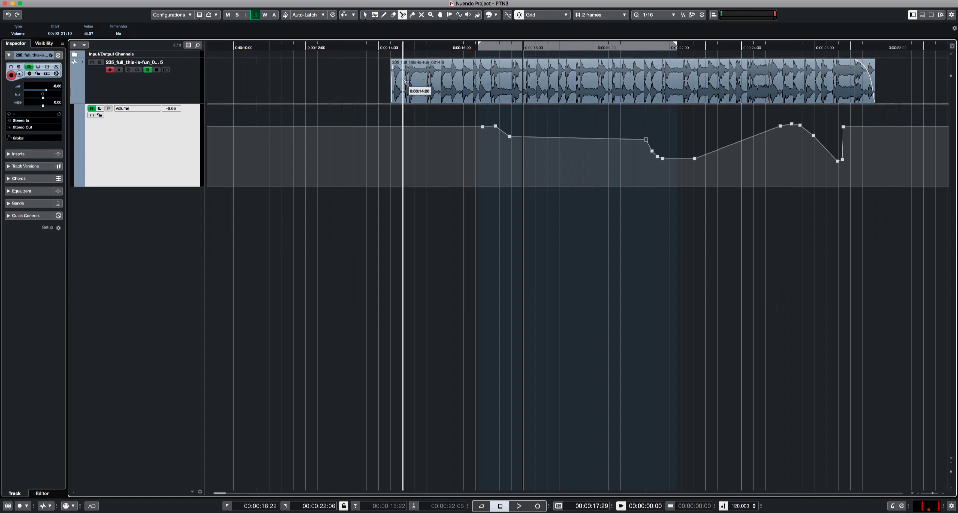
left_click(522, 83)
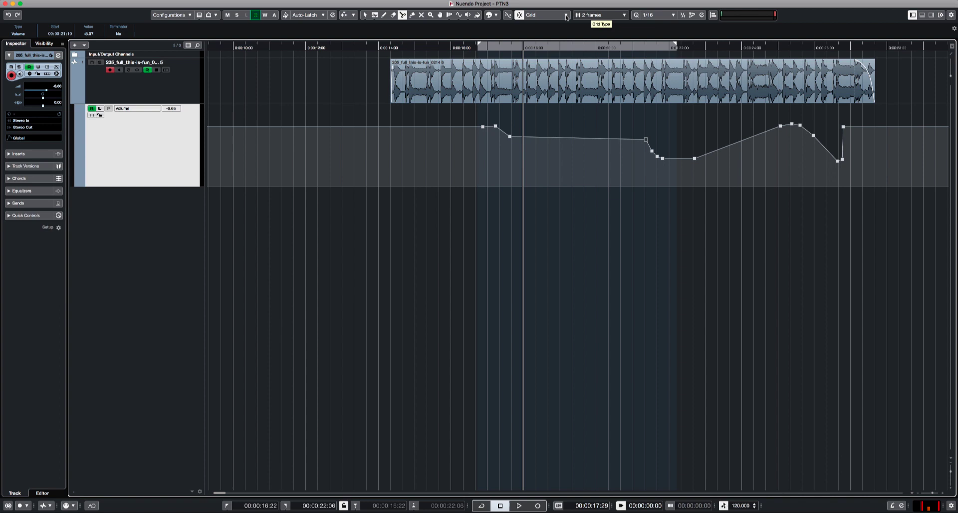
left_click(591, 18)
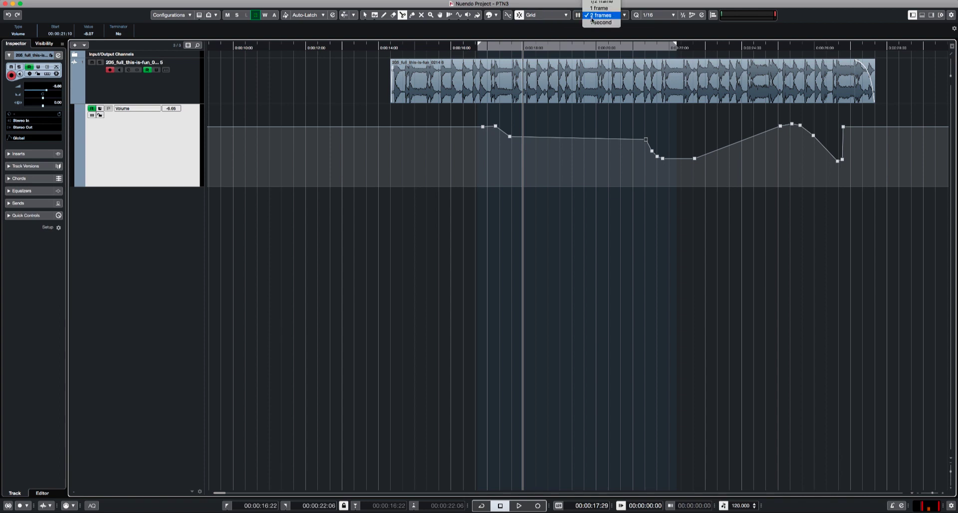
left_click(593, 22)
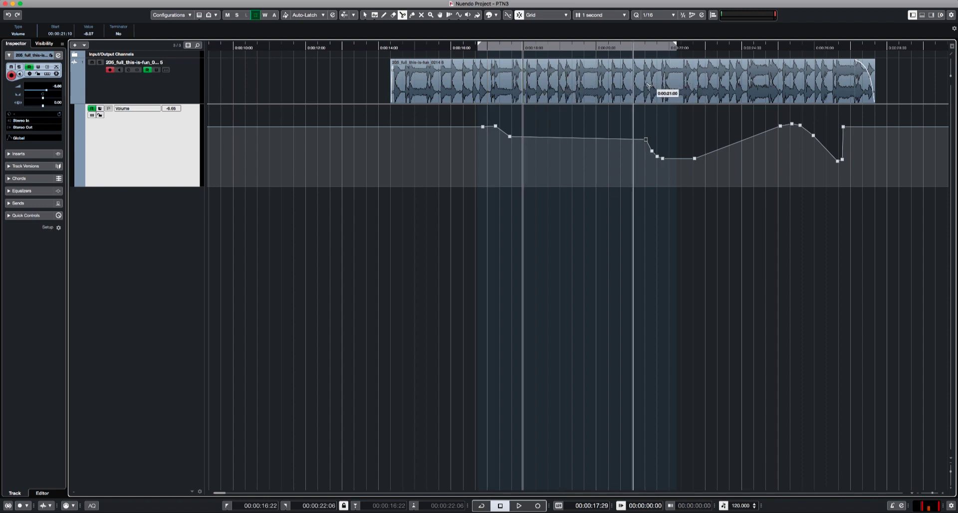
Slice the whole audio event at equal intervals from a first cut at 00:00:15:00 and select all the slices
left_click(568, 88)
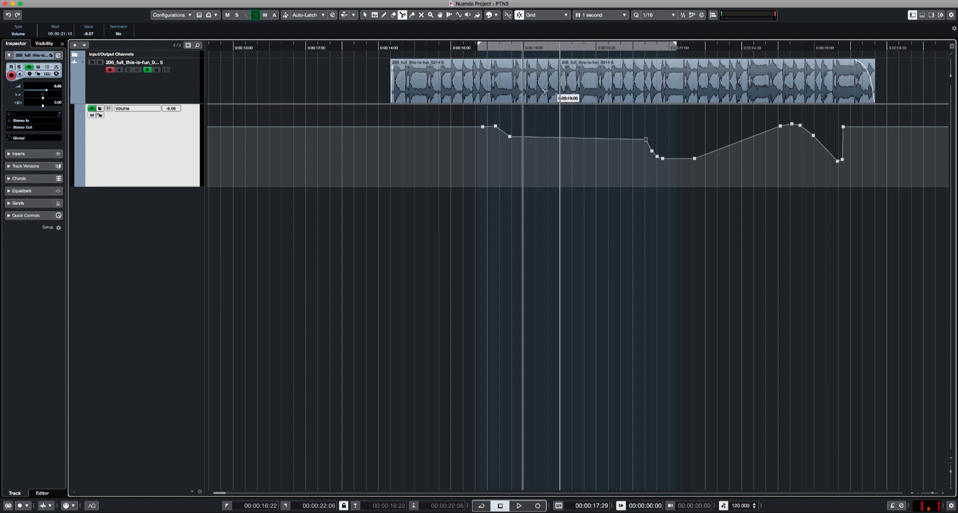
key("super+z")
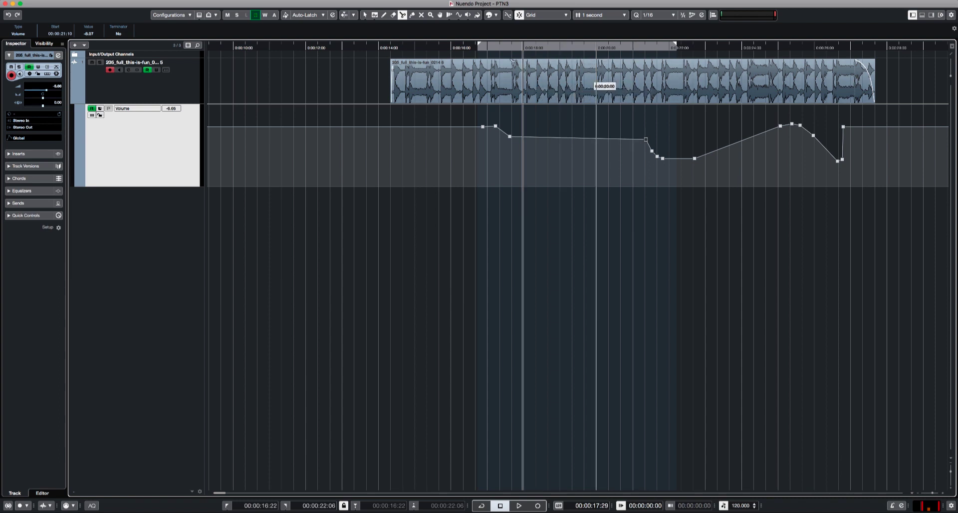
left_click(417, 82, "alt")
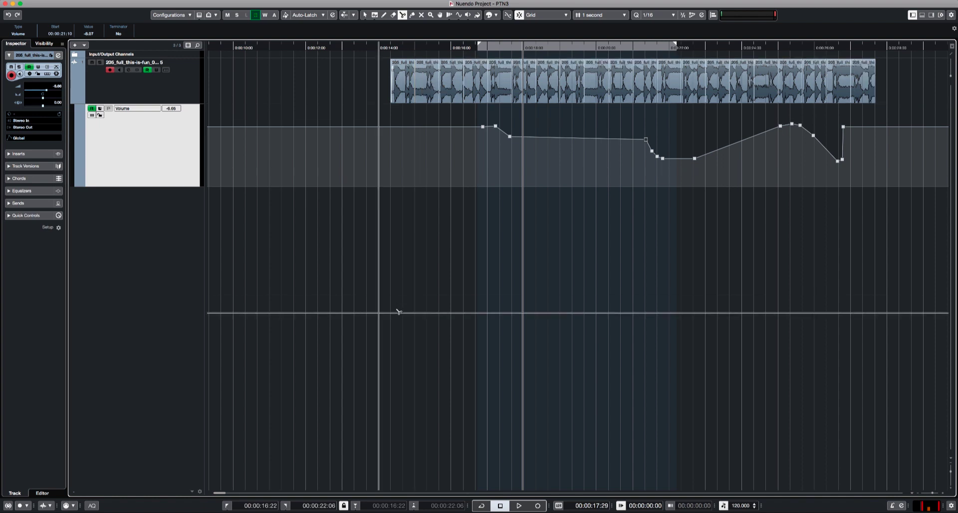
key("1")
left_click_drag(353, 84, 893, 76)
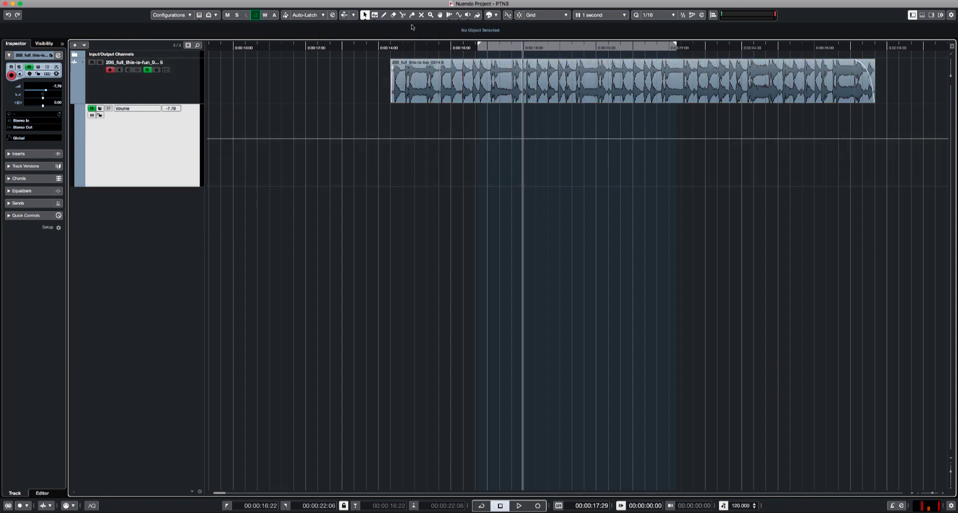
Split the whole event at about 00:00:20:00 and join the two parts again with the Glue tool
left_click(413, 16)
key("1")
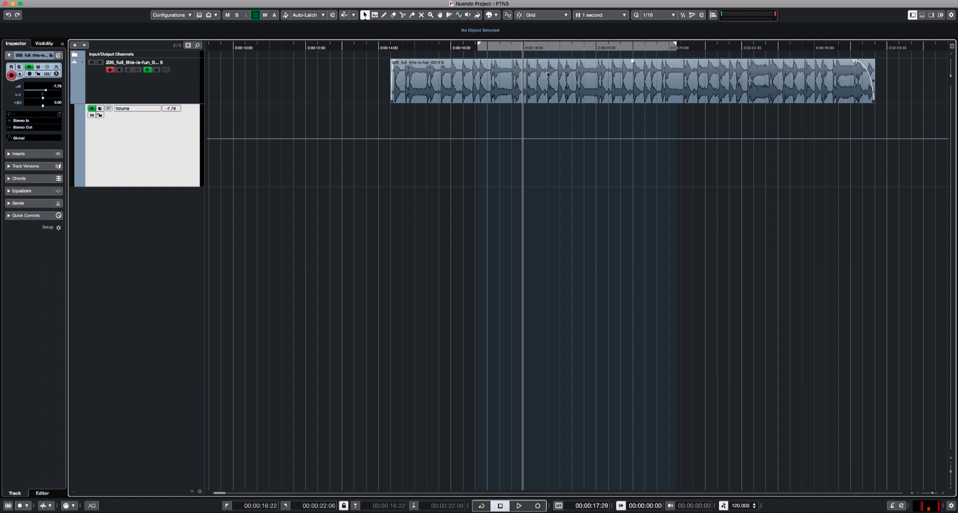
left_click(597, 90, "alt")
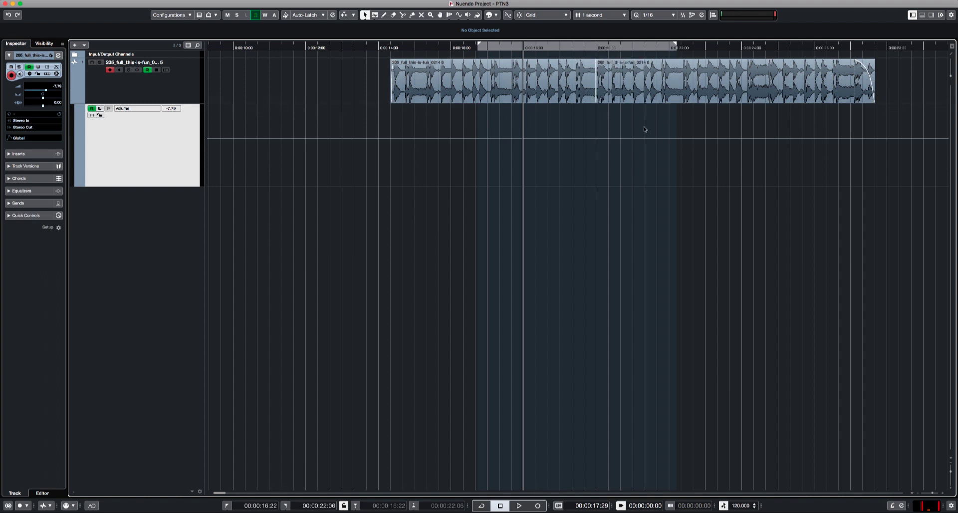
left_click(413, 15)
left_click(559, 87)
key("1")
Split the event twice near its middle, delete the short piece between the cuts and move the end part earlier to close the gap
left_click(591, 85, "alt")
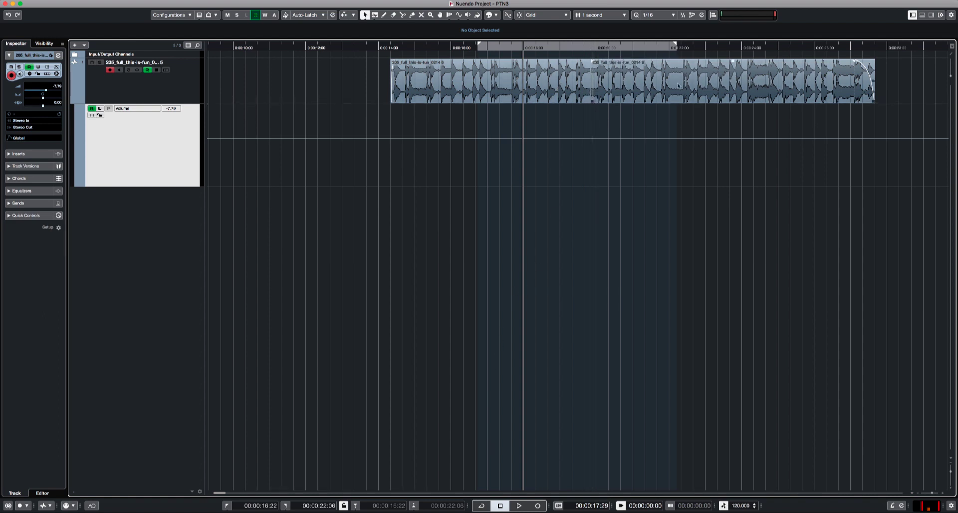
left_click(645, 93, "alt")
left_click(624, 94)
key("Delete")
left_click_drag(699, 93, 635, 95)
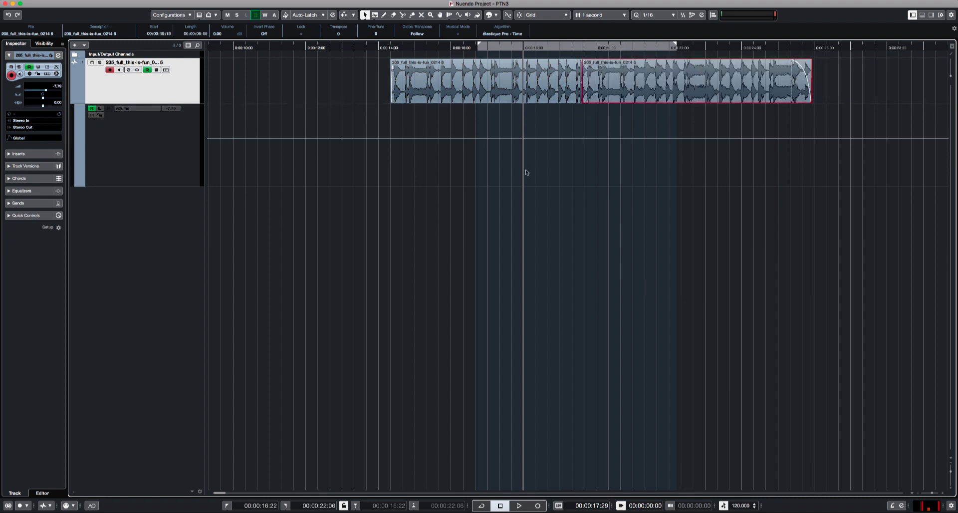
Glue the two remaining pieces of the audio event together and return to the Object Selection tool
left_click(411, 15)
left_click(504, 82)
key("1")
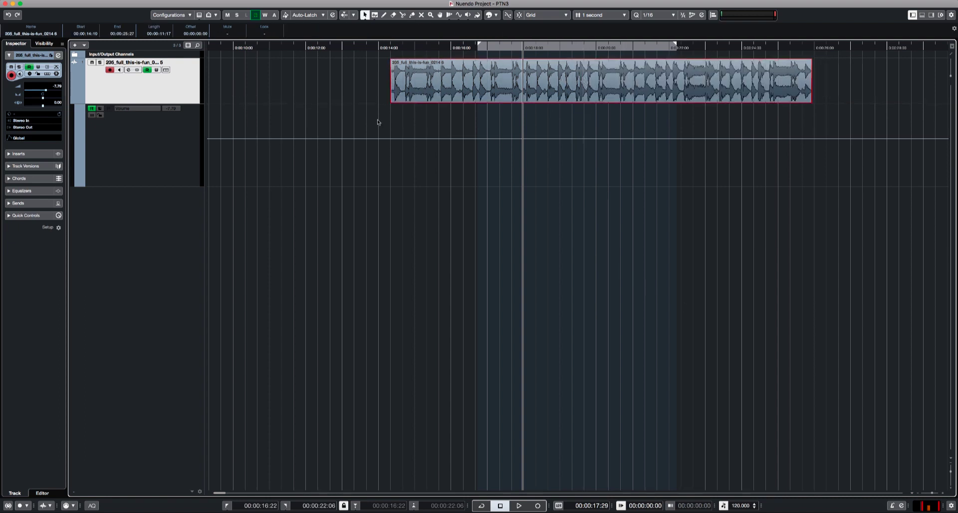
Select the glued clip, move it earlier to start at about 00:00:13:16 and place the cursor at 00:00:15:17
left_click_drag(377, 121, 837, 55)
left_click_drag(469, 92, 391, 92)
left_click(439, 82)
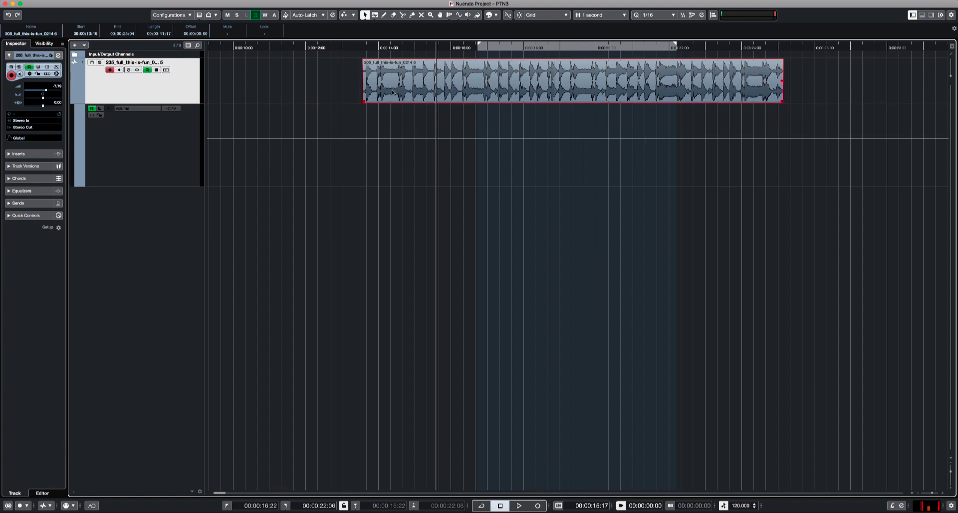
Dissolve the glued audio part into separate events and move the second event later to start at about 00:00:19:02
left_click(106, 1)
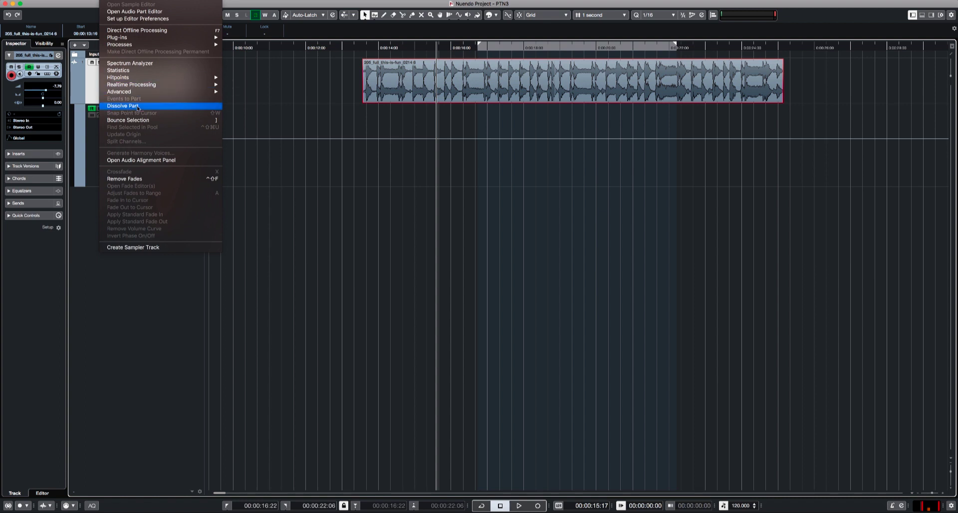
left_click(138, 106)
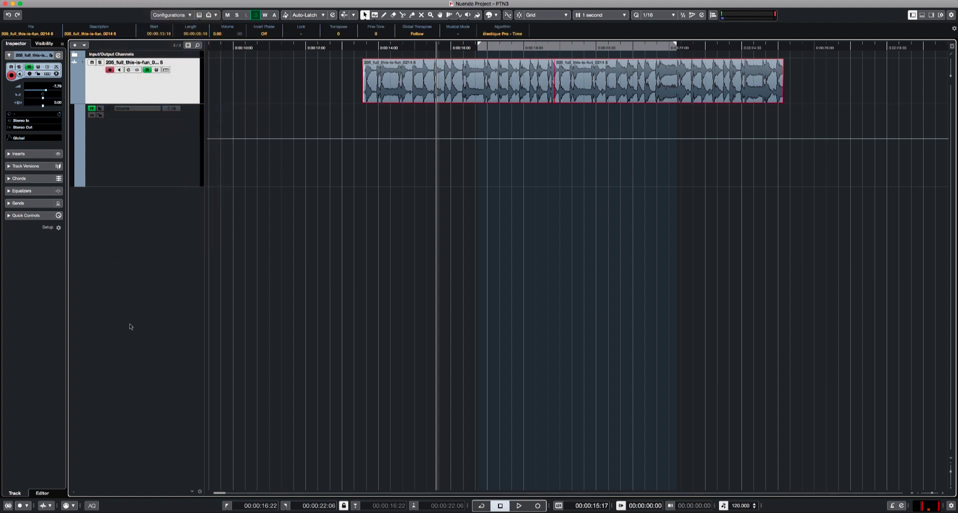
left_click(562, 124)
left_click_drag(598, 94, 627, 96)
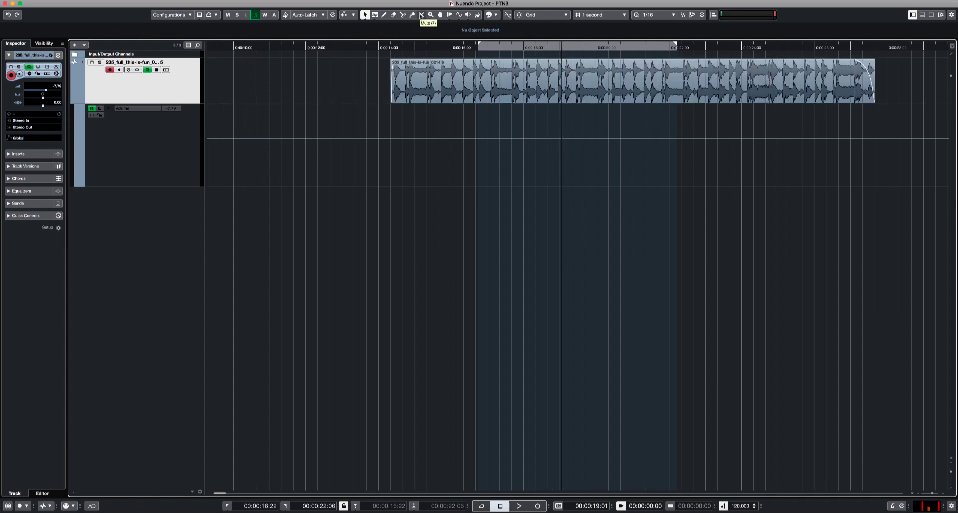
Mute and unmute the audio event repeatedly with the Mute tool
left_click(421, 15)
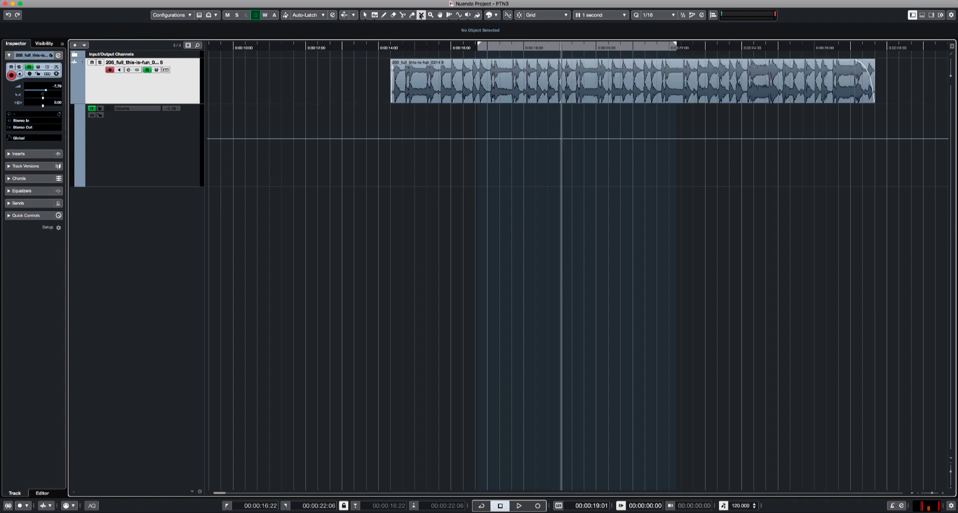
left_click(490, 86)
left_click(431, 83)
left_click(641, 79)
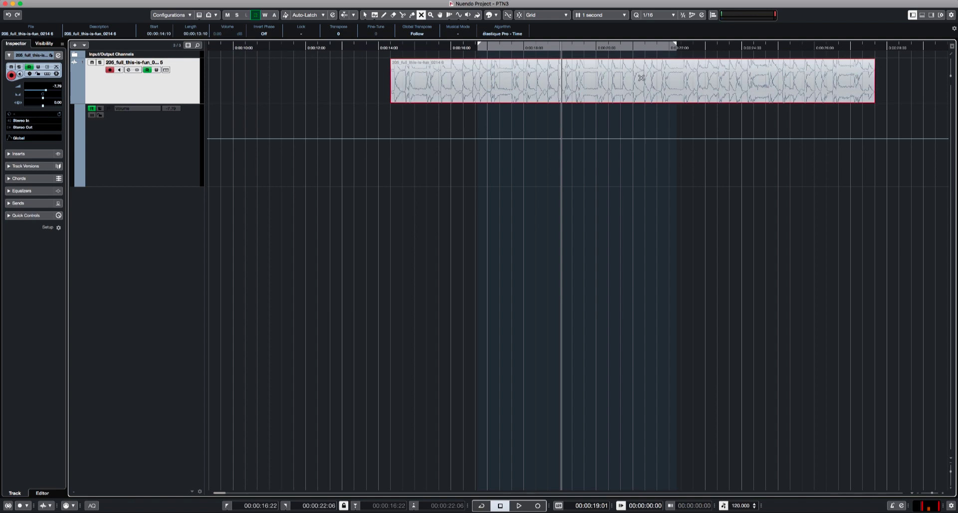
left_click(641, 78)
Zoom in on the audio event with the Zoom tool and return to the Object Selection tool
left_click(430, 16)
left_click(527, 89)
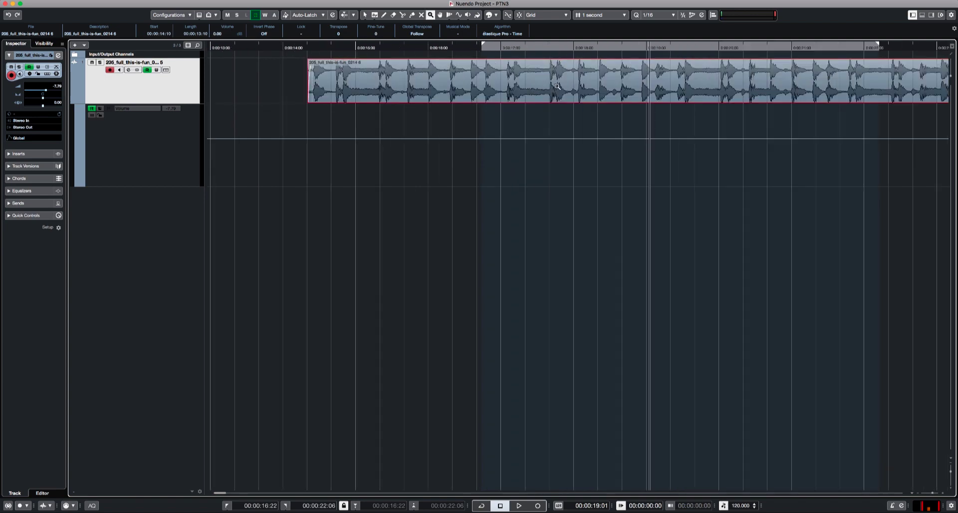
left_click(557, 87)
key("1")
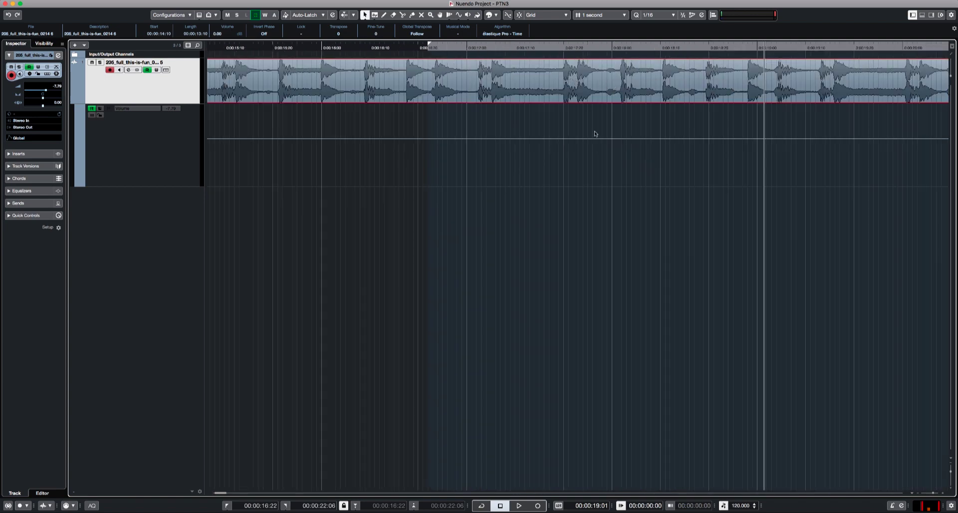
Zoom the timeline out and in around the cursor several times, ending with the whole audio event in view
key("g")
key("g")
key("g")
key("g")
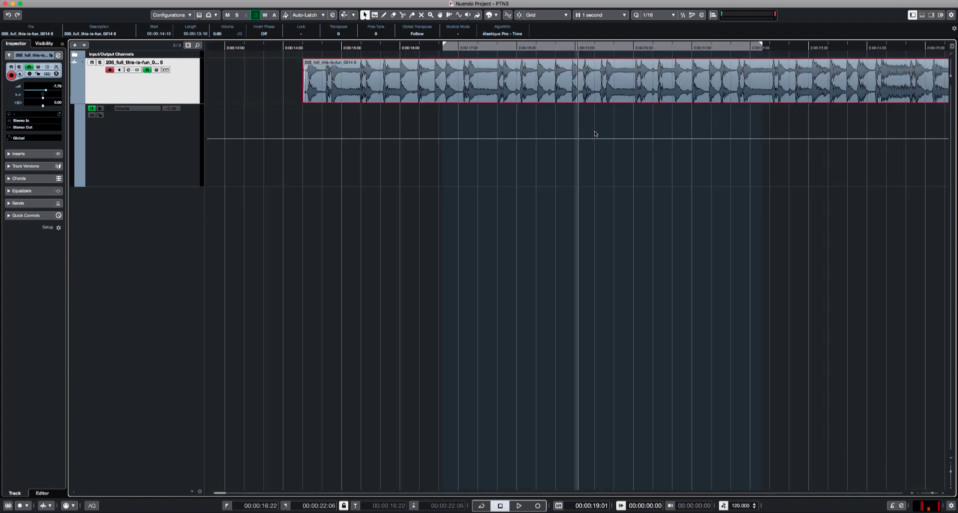
key("h")
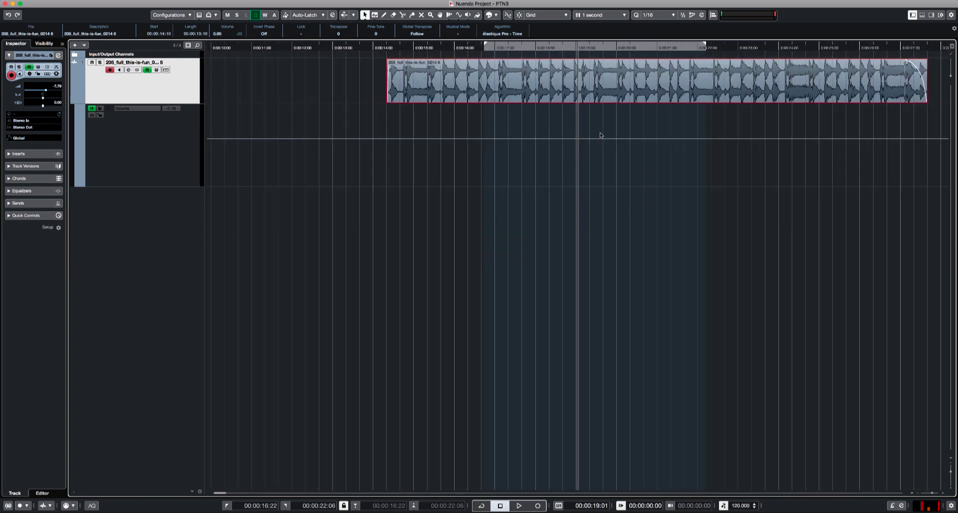
key("h")
key("h")
key("h")
key("h")
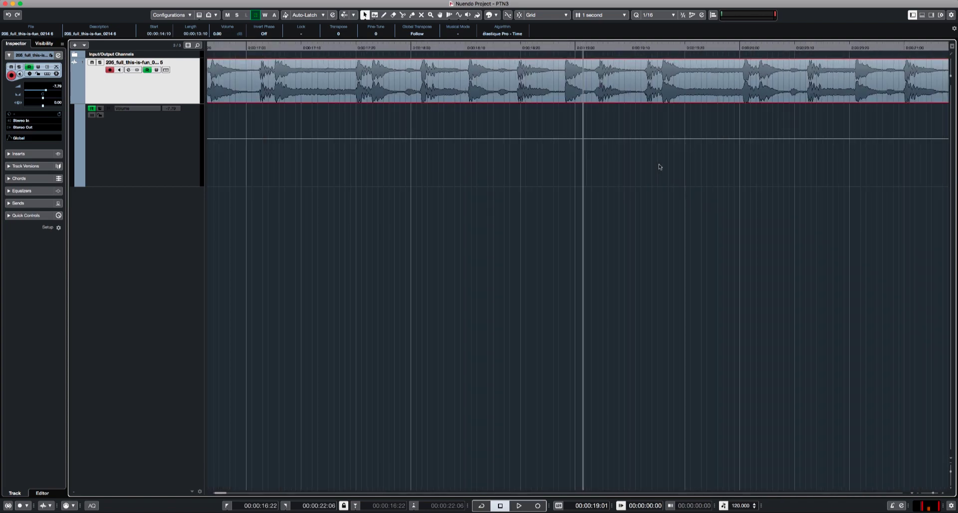
key("g")
key("g")
key("g")
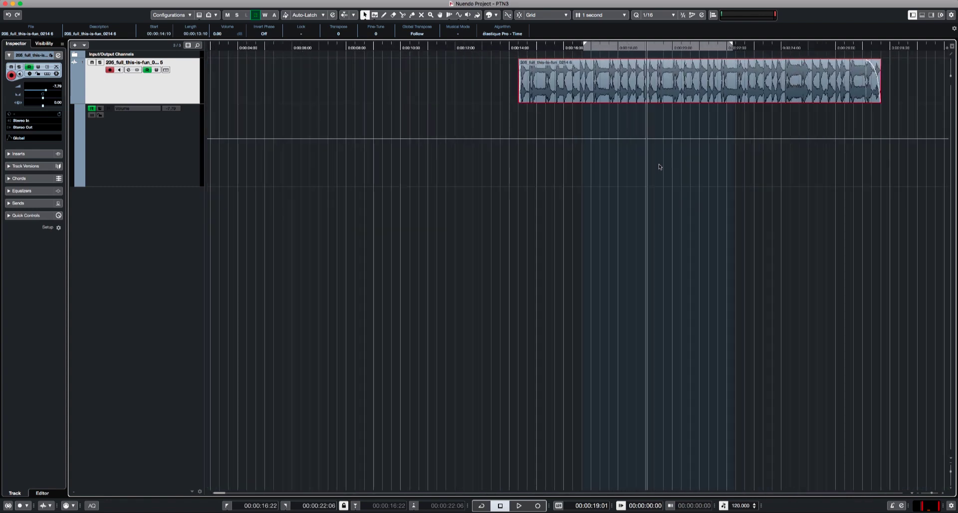
Try the Time Warp tool on the timeline and examine its Warp Grid modes
left_click(449, 15)
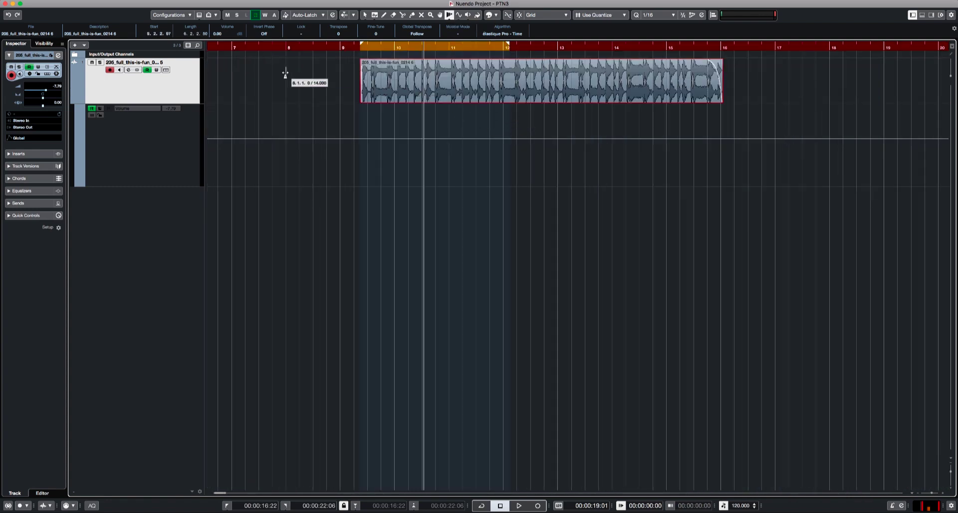
mouse_move(286, 76)
left_mouse_down()
mouse_move(308, 79)
mouse_move(288, 79)
mouse_move(299, 88)
left_mouse_up()
left_click(449, 16)
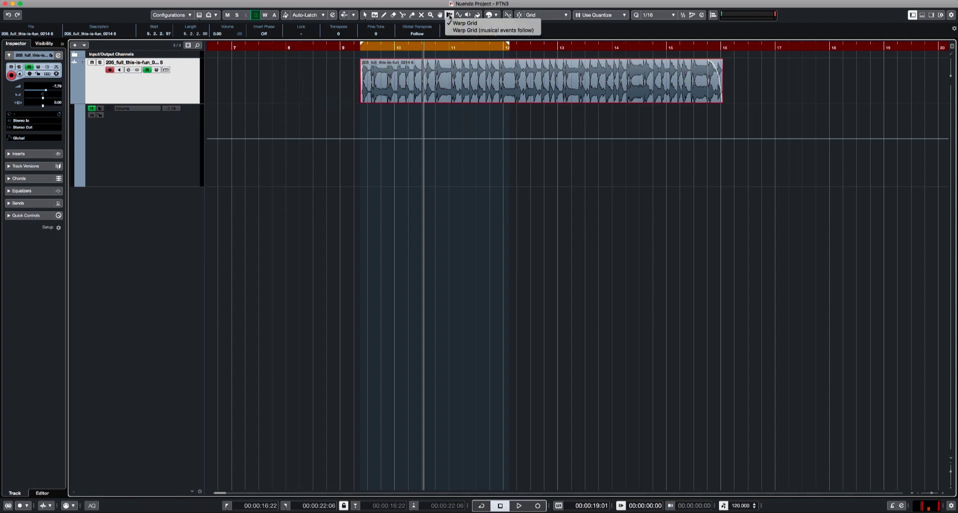
left_click(298, 95)
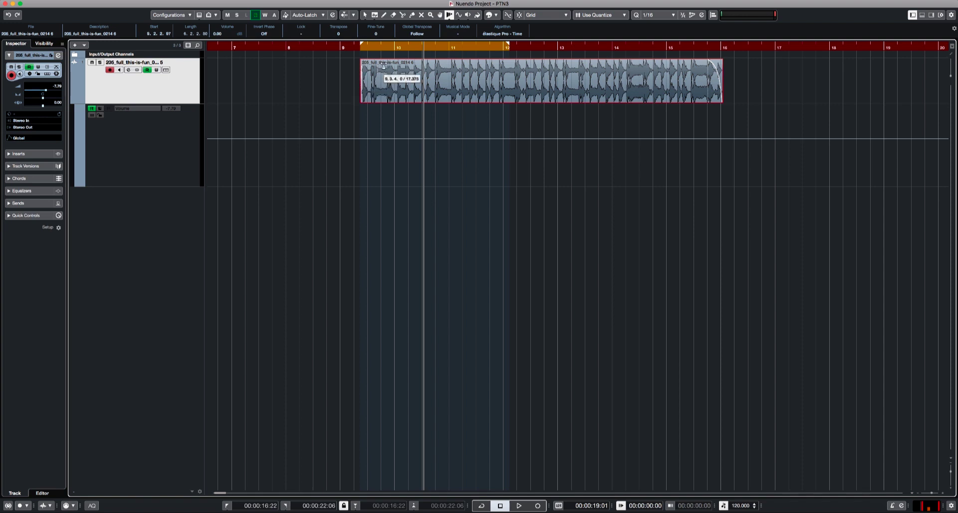
Draw a sine-shaped volume automation curve beneath most of the audio event
left_click(458, 15)
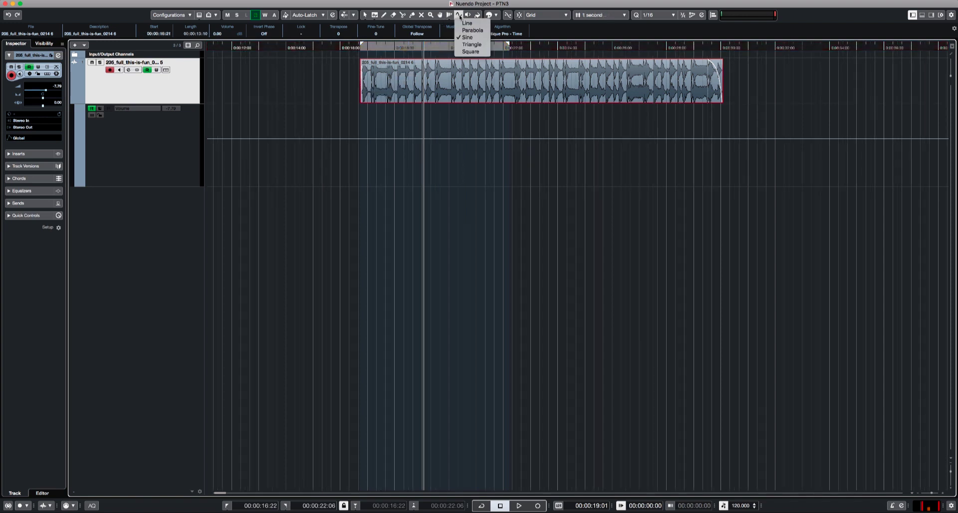
left_click(472, 44)
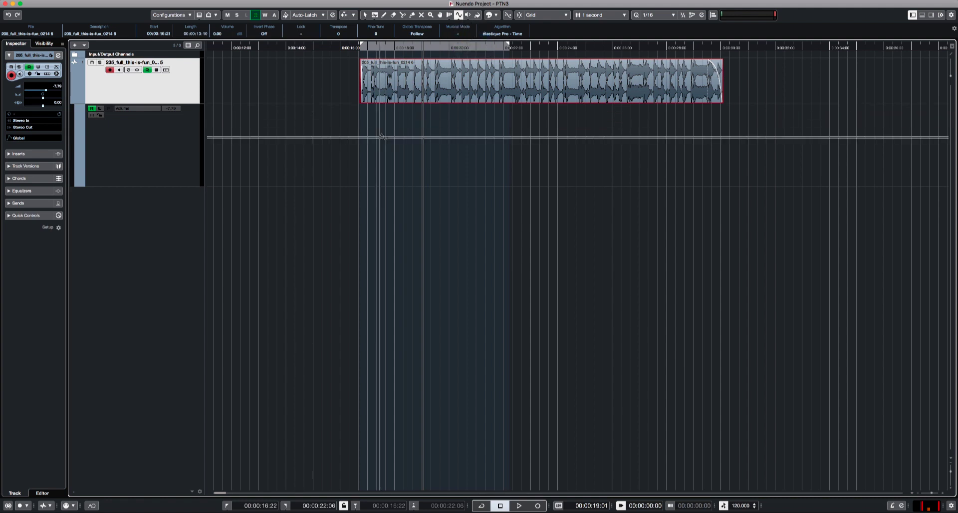
mouse_move(382, 137)
left_mouse_down()
mouse_move(504, 146)
mouse_move(611, 167)
mouse_move(658, 150)
mouse_move(685, 120)
left_mouse_up()
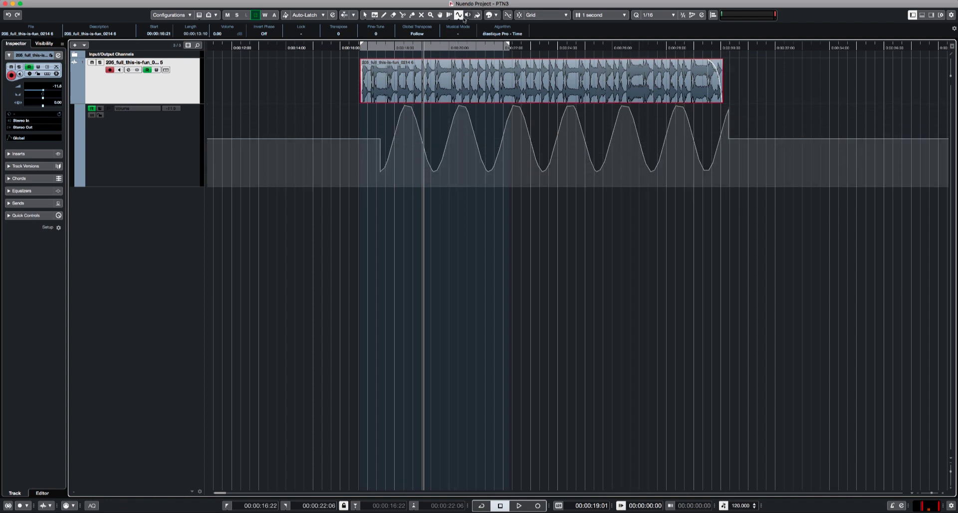
Draw a straight rising line in the volume automation from the event's start to about two-thirds along it
left_click(459, 15)
left_click(471, 25)
left_click_drag(354, 161, 610, 118)
Draw a triangle-shaped volume automation curve from just before the audio event over most of its length
left_click(459, 15)
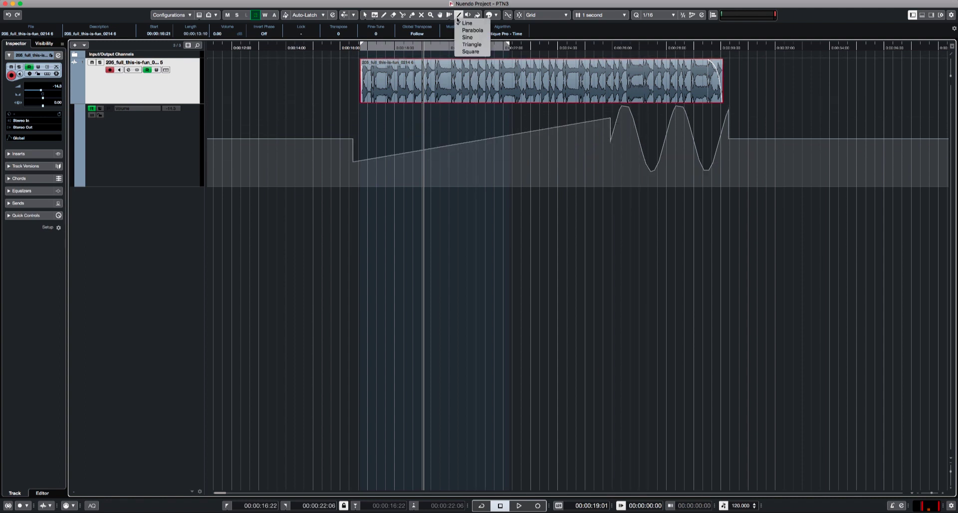
left_click(469, 44)
left_click_drag(330, 155, 659, 185)
key("1")
Audition sections of the audio event with the Play tool
left_click(467, 16)
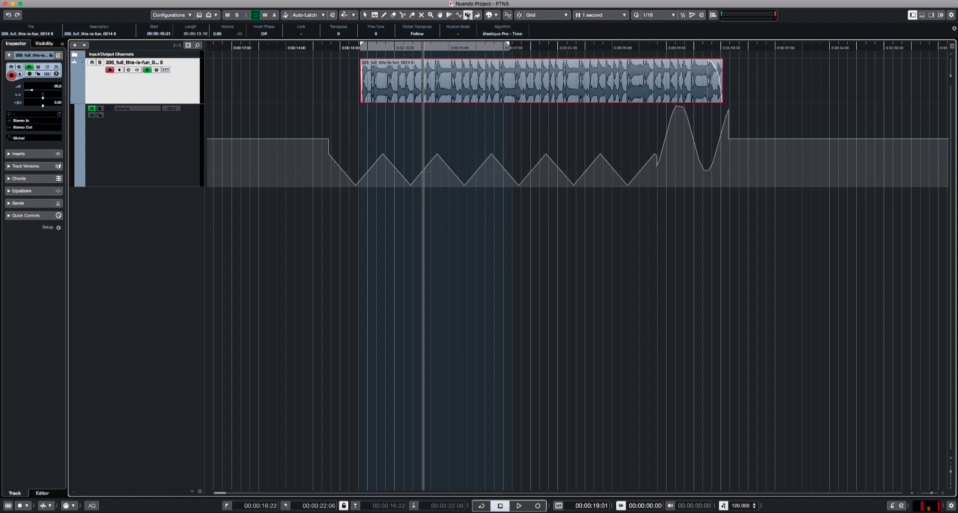
right_click(468, 15)
left_click(466, 15)
left_click(467, 15)
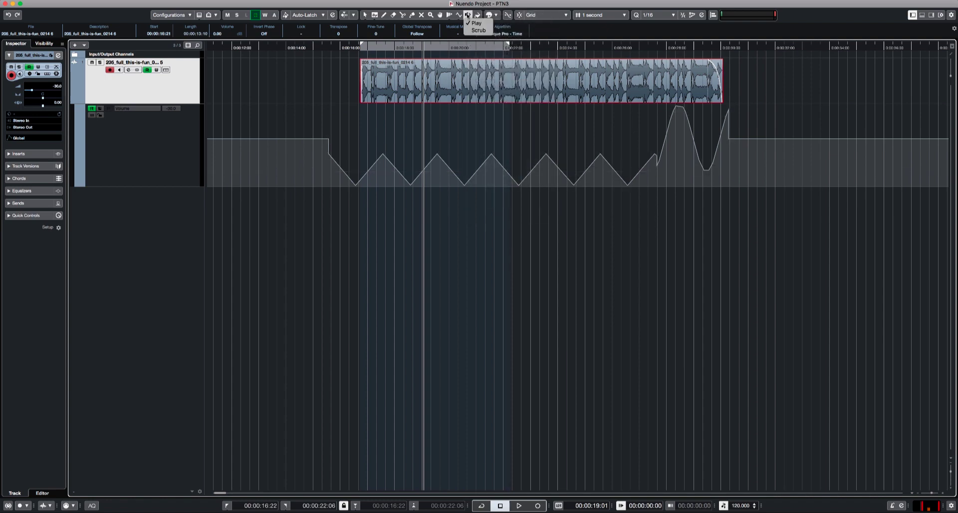
left_click(468, 16)
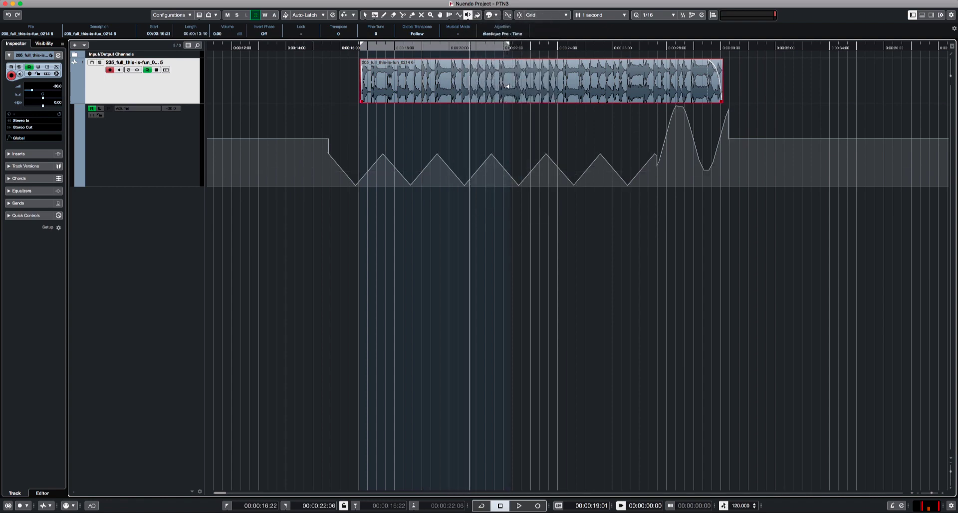
left_click_drag(501, 77, 438, 78)
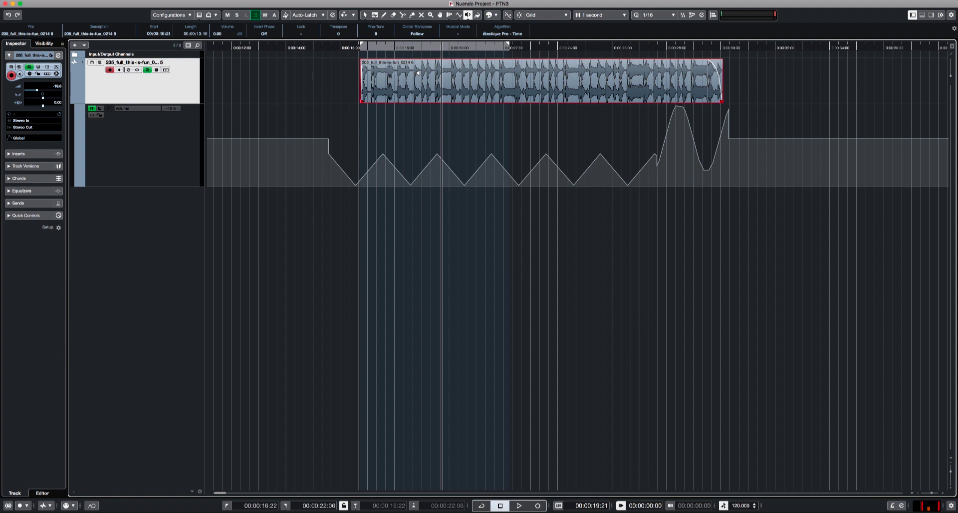
key("space")
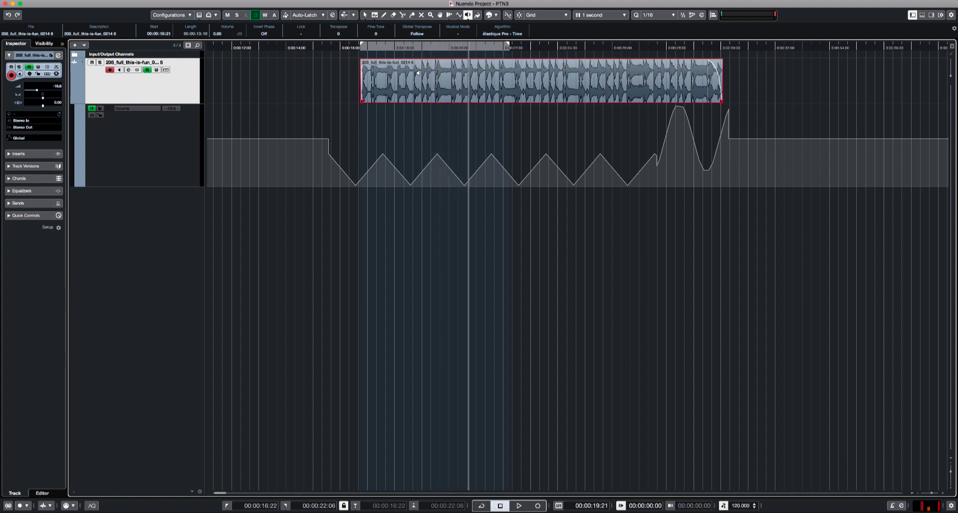
key("space")
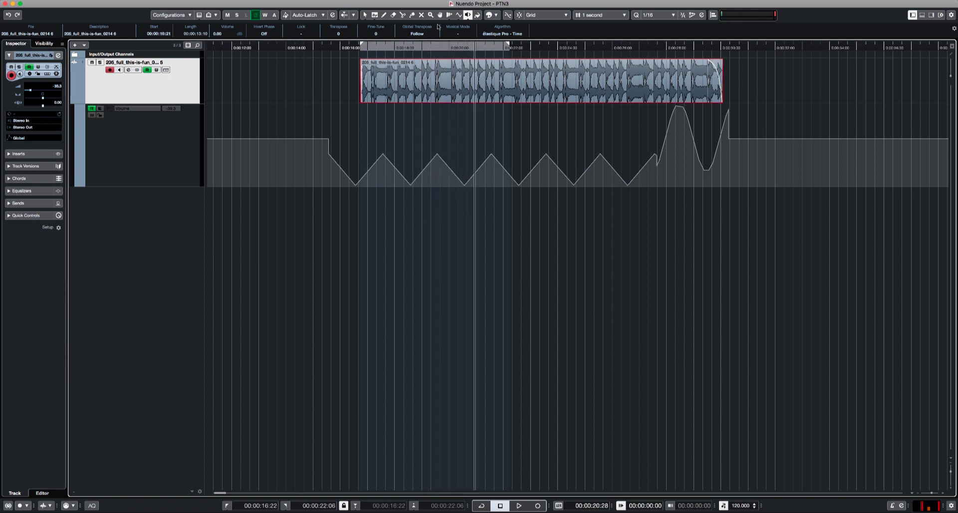
Change the Play tool to Scrub mode and scrub across the early part of the audio event
left_click(468, 14)
left_click(478, 31)
mouse_move(414, 78)
left_mouse_down()
mouse_move(440, 80)
mouse_move(397, 80)
mouse_move(423, 83)
left_mouse_up()
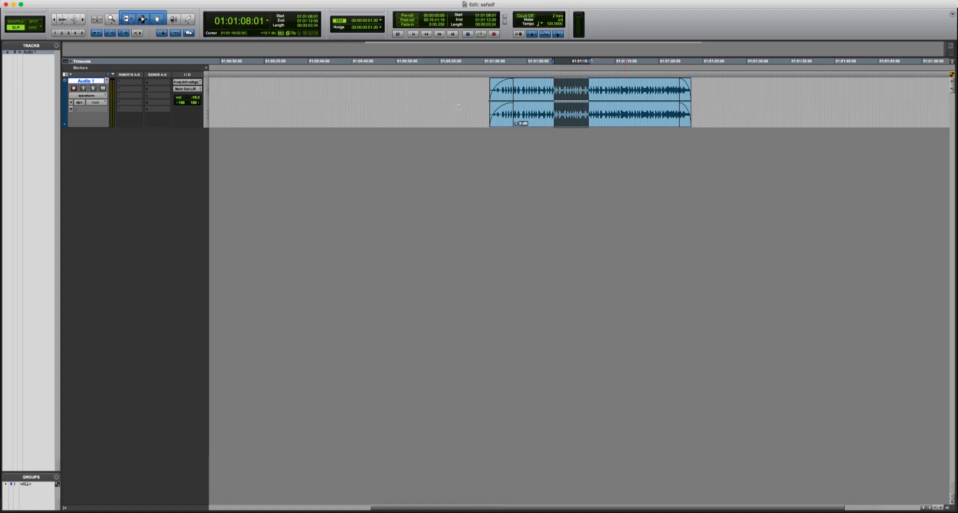
Switch to Pro Tools and scrub the Audio 1 clip just after the selected range with the Scrubber tool
left_click(174, 20)
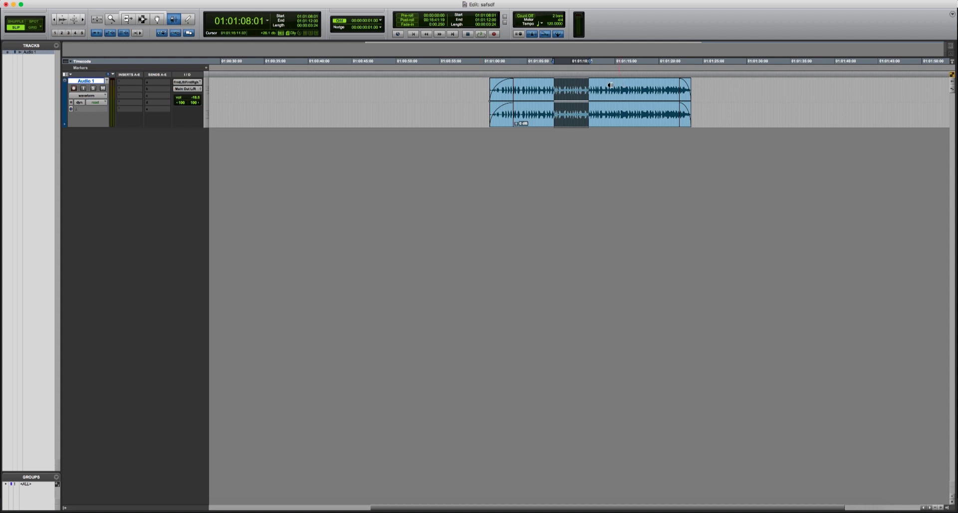
left_click_drag(593, 87, 594, 87)
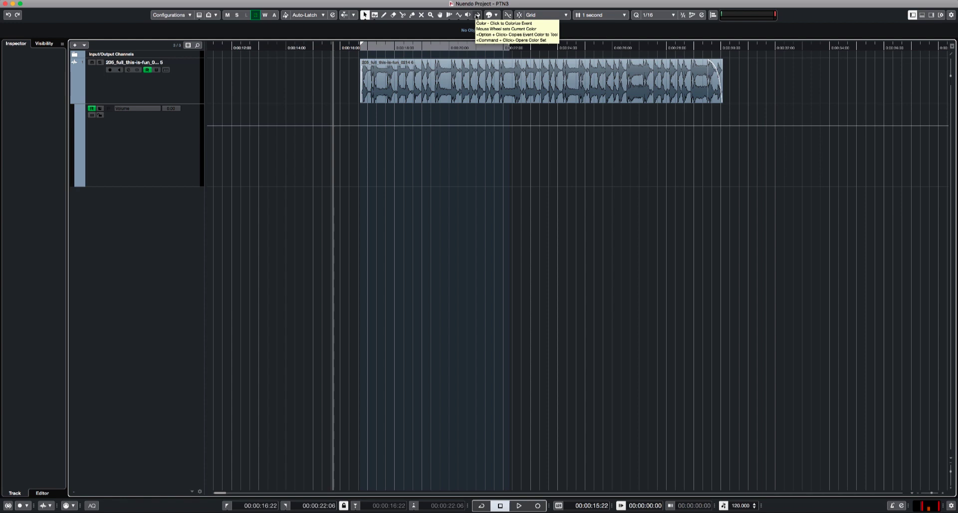
Return to Nuendo, leave the Color tool for Object Selection, and deselect the audio event and its track
left_click(476, 15)
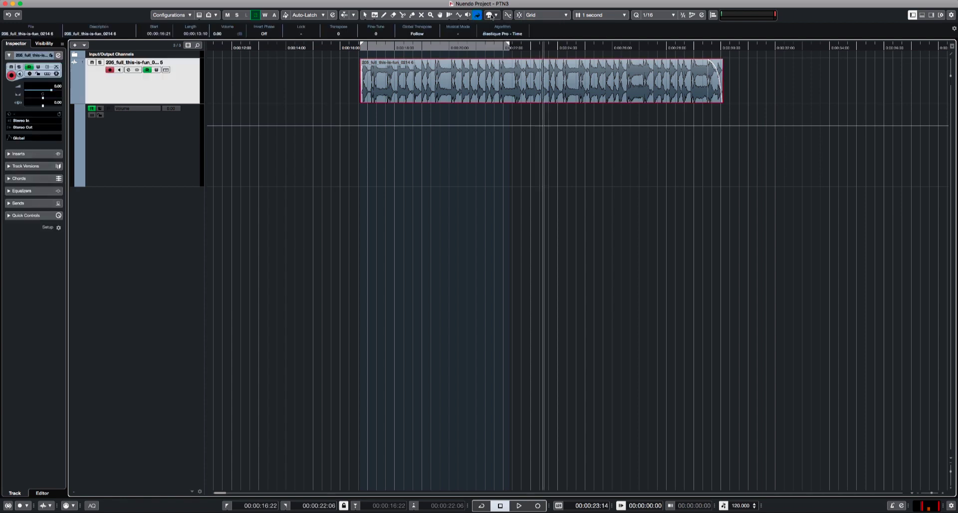
left_click(480, 16)
key("1")
left_click(332, 134)
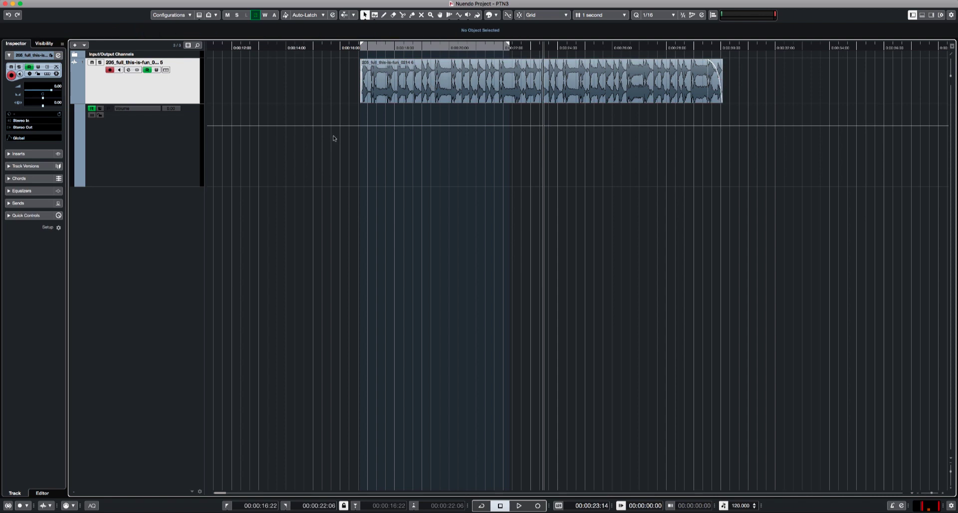
left_click(175, 89, "super")
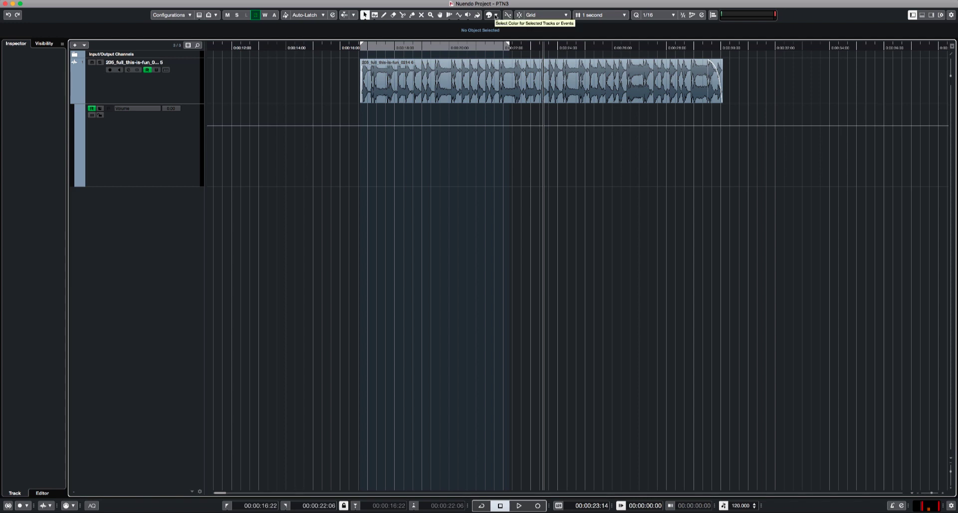
Choose yellow-green from the colour palette and activate the Color tool with it
left_click(495, 16)
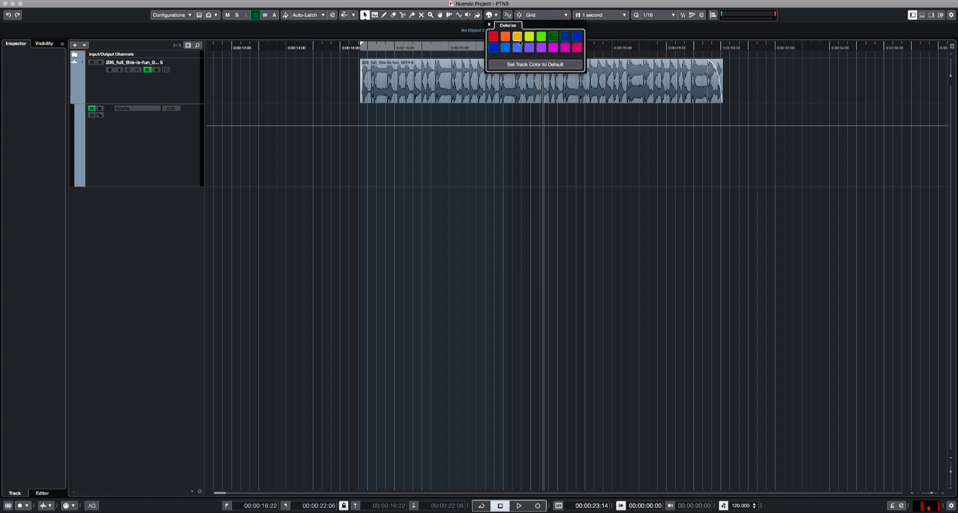
left_click(479, 16)
left_click(478, 16)
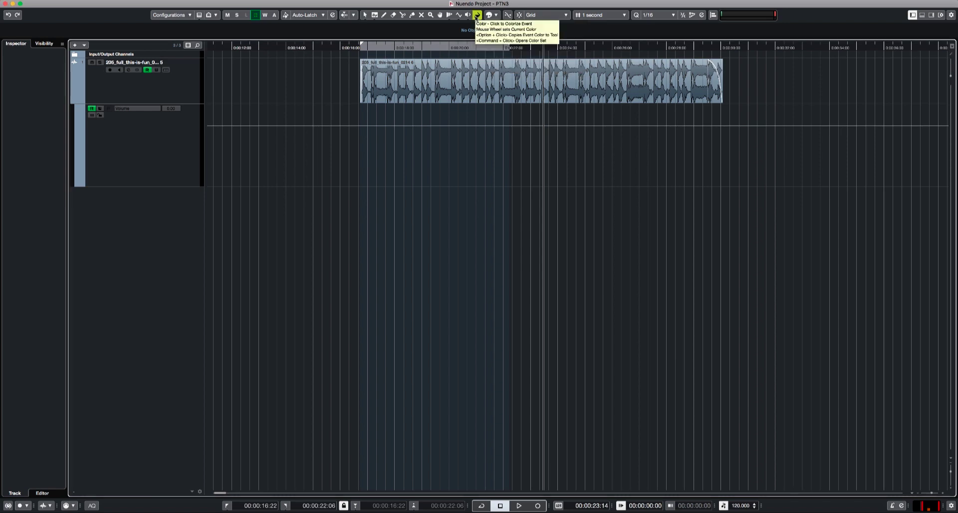
Split the audio event at three points and move the last three pieces later to leave gaps between all four
key("1")
left_click(459, 88, "alt")
left_click(524, 87, "alt")
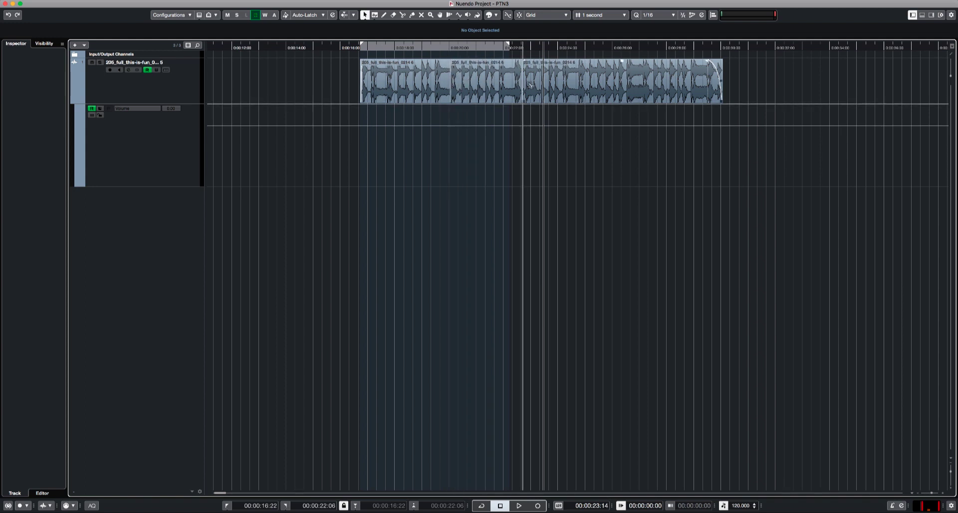
left_click(572, 87, "alt")
left_click_drag(606, 85, 671, 85)
left_click_drag(532, 88, 561, 84)
left_click_drag(486, 85, 500, 85)
Colour the second and fourth pieces of the audio event yellow-green with the Color tool
left_click(477, 15)
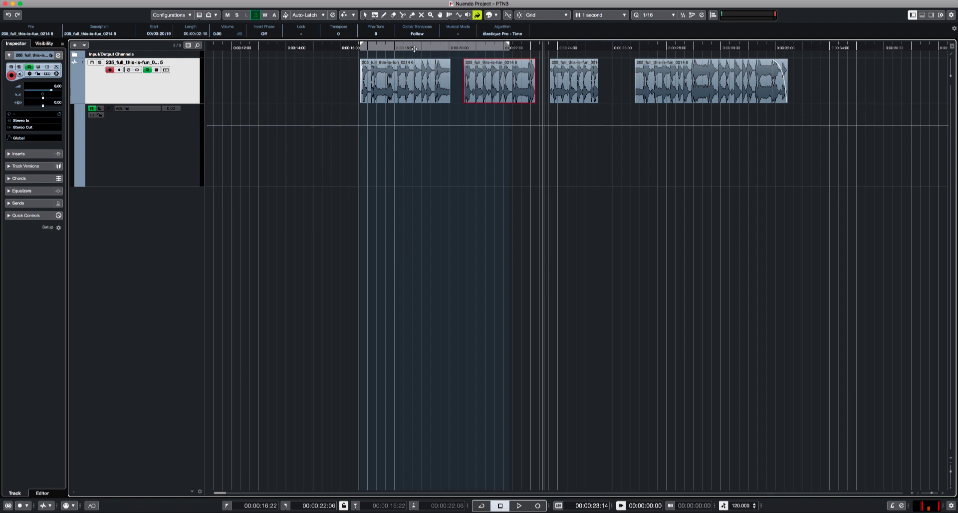
left_click(513, 77)
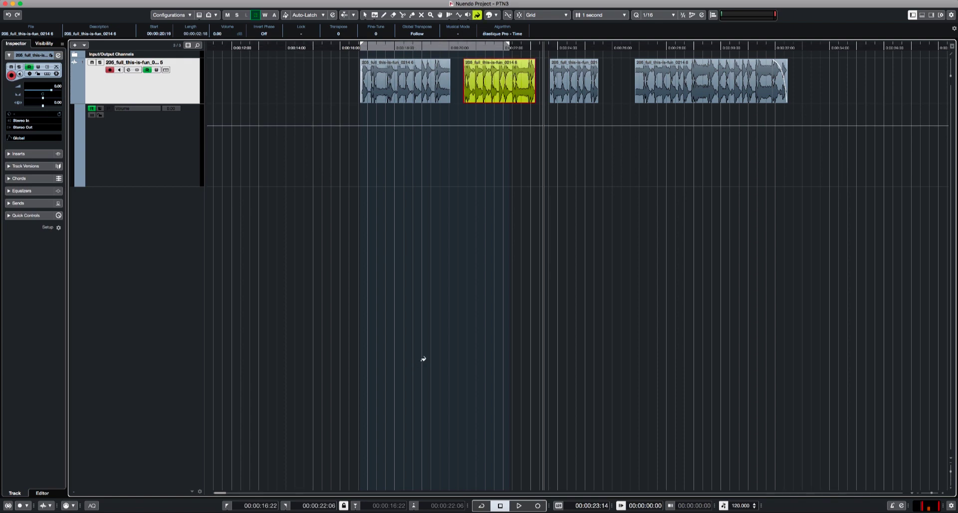
left_click(683, 92)
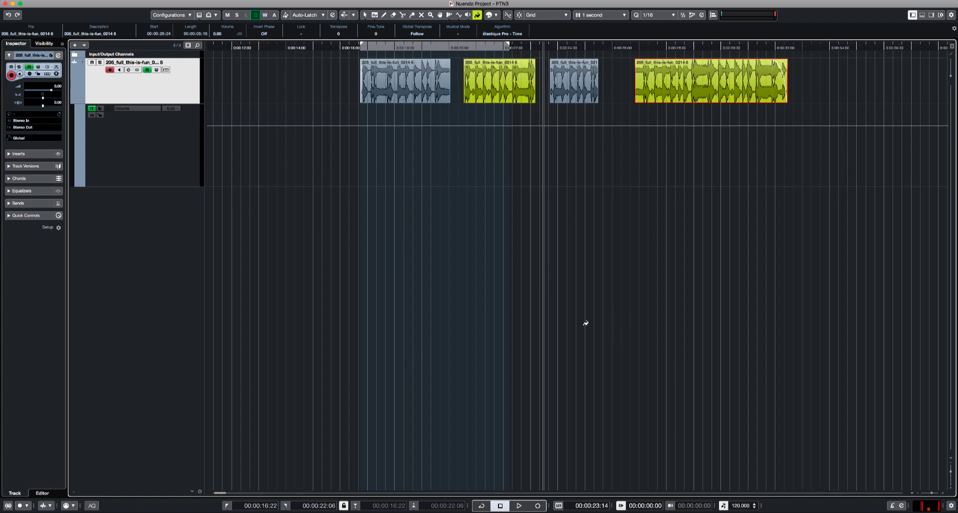